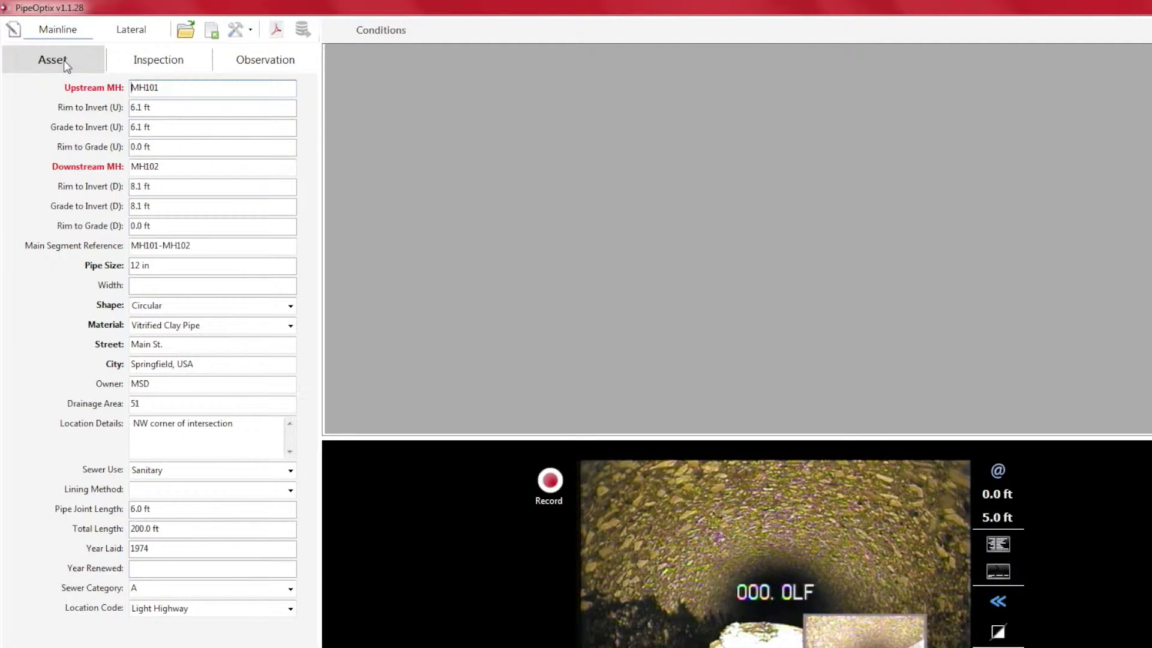
Step: Switch the mainline inspection's camera direction to Upstream and go back to the Asset details
left_click(133, 62)
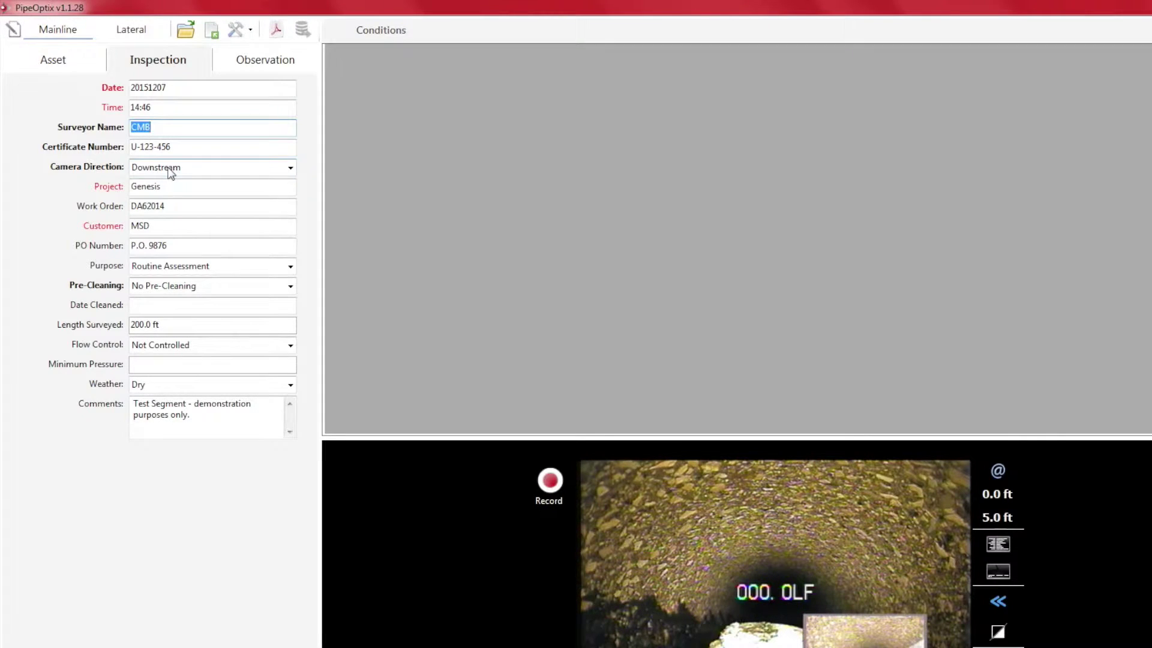
left_click(170, 170)
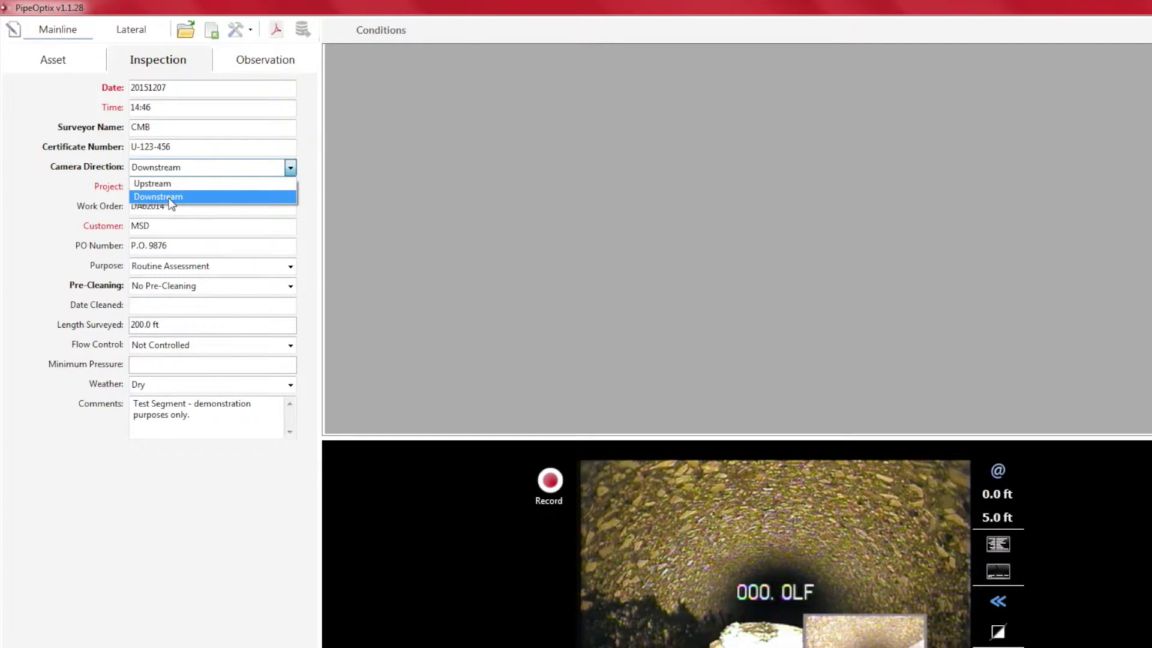
left_click(170, 184)
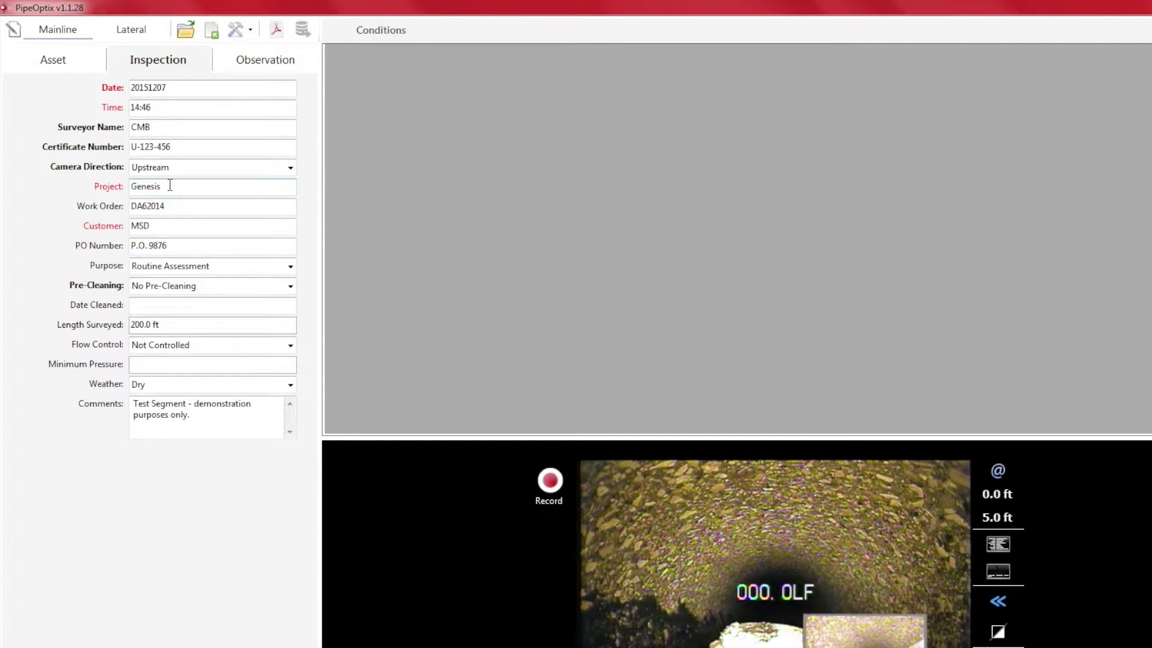
left_click(65, 68)
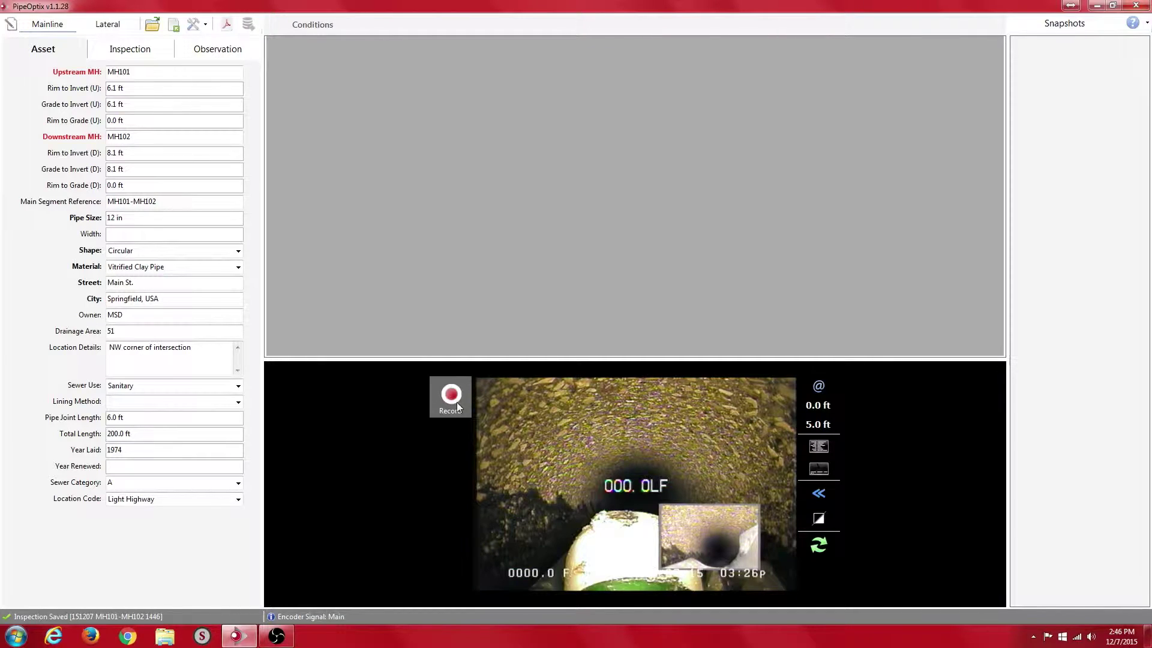
Step: Start recording and log an AMH manhole access point at 0.0 ft commented 'DS MH'
left_click(451, 396)
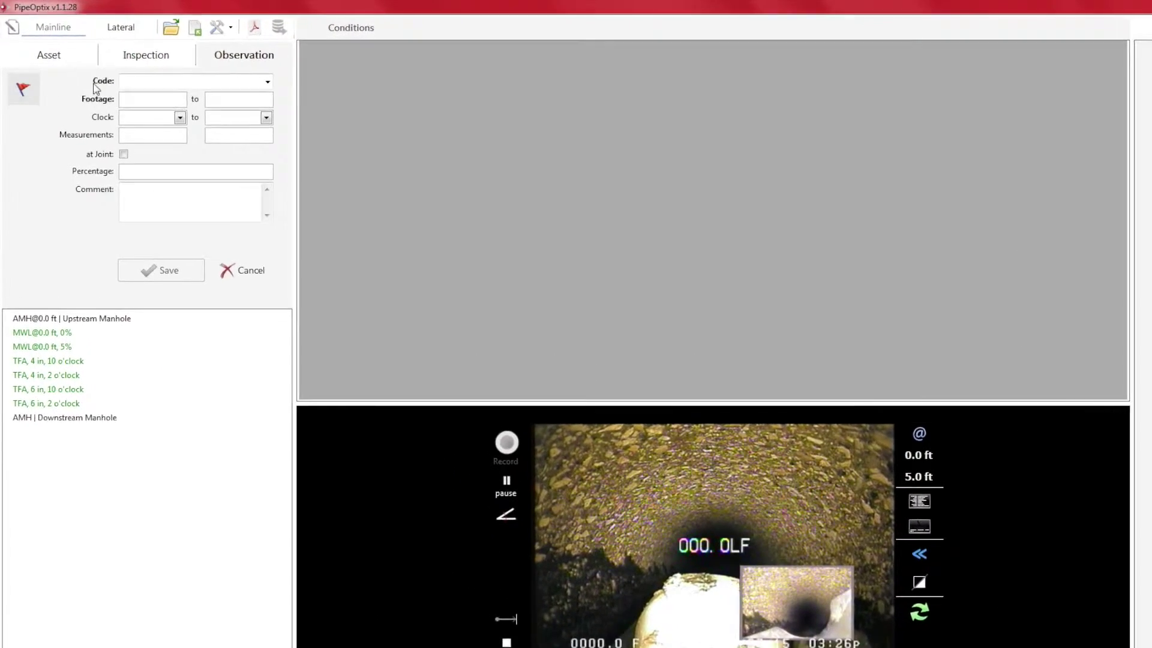
left_click(150, 85)
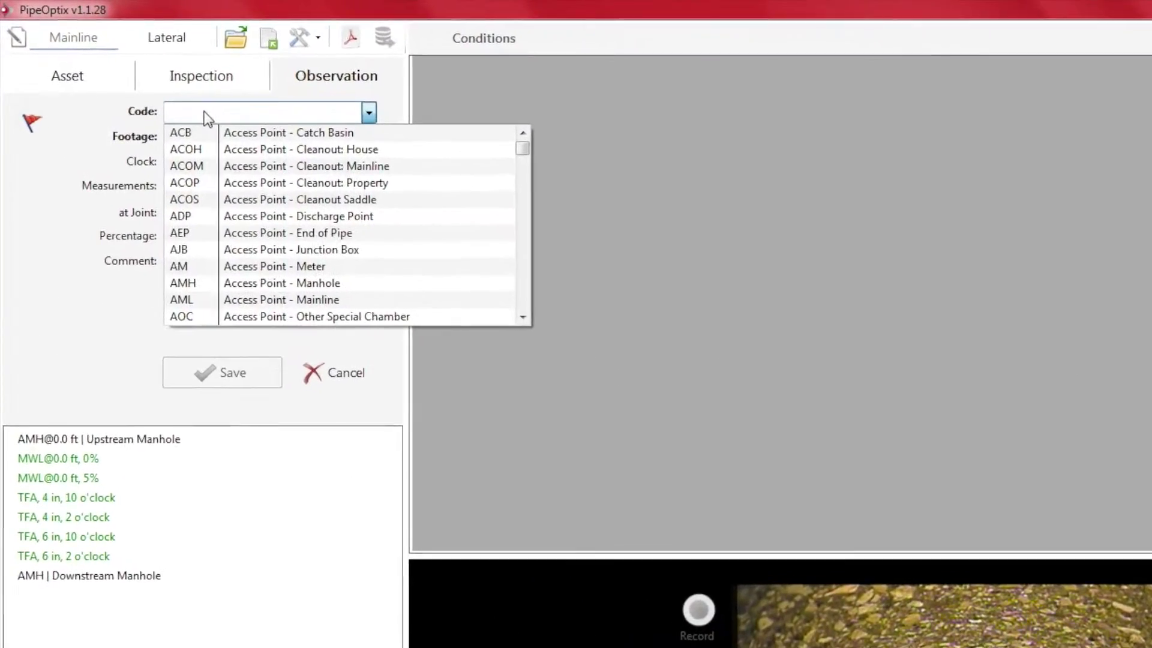
type("AMH")
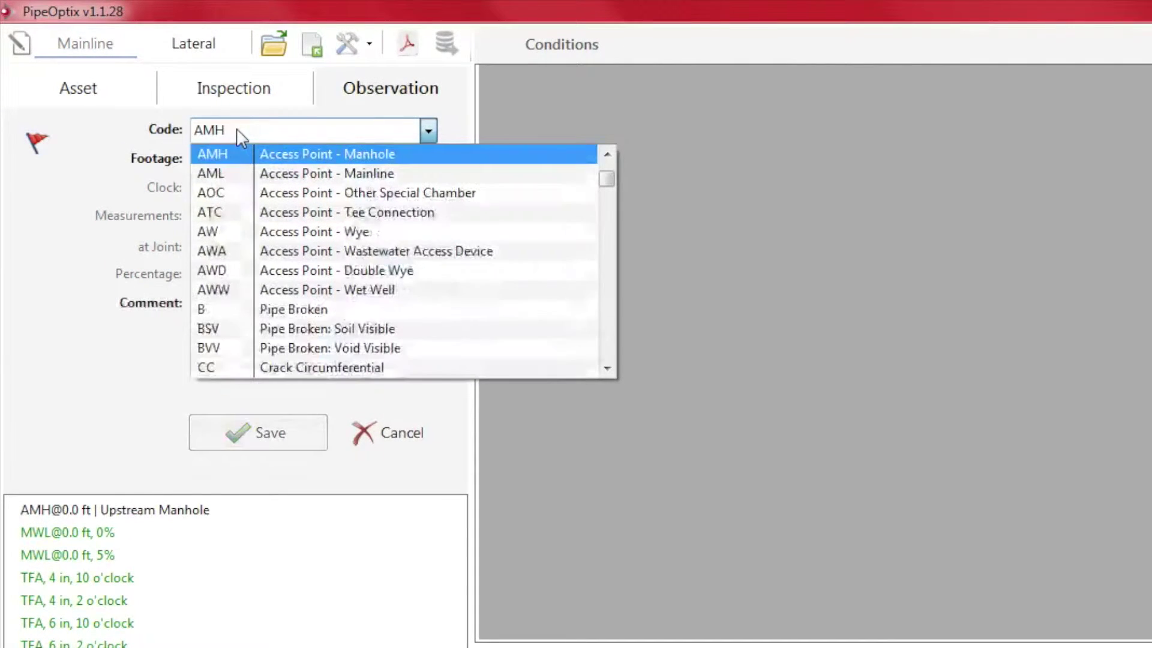
left_click(274, 161)
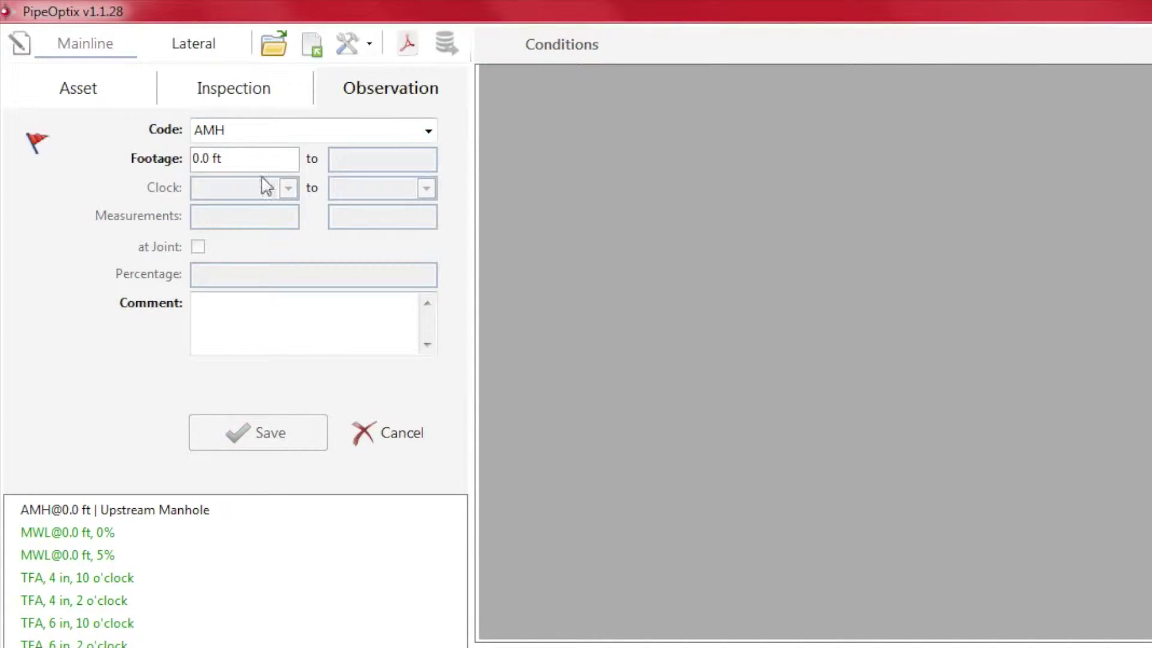
left_click(220, 310)
type("D")
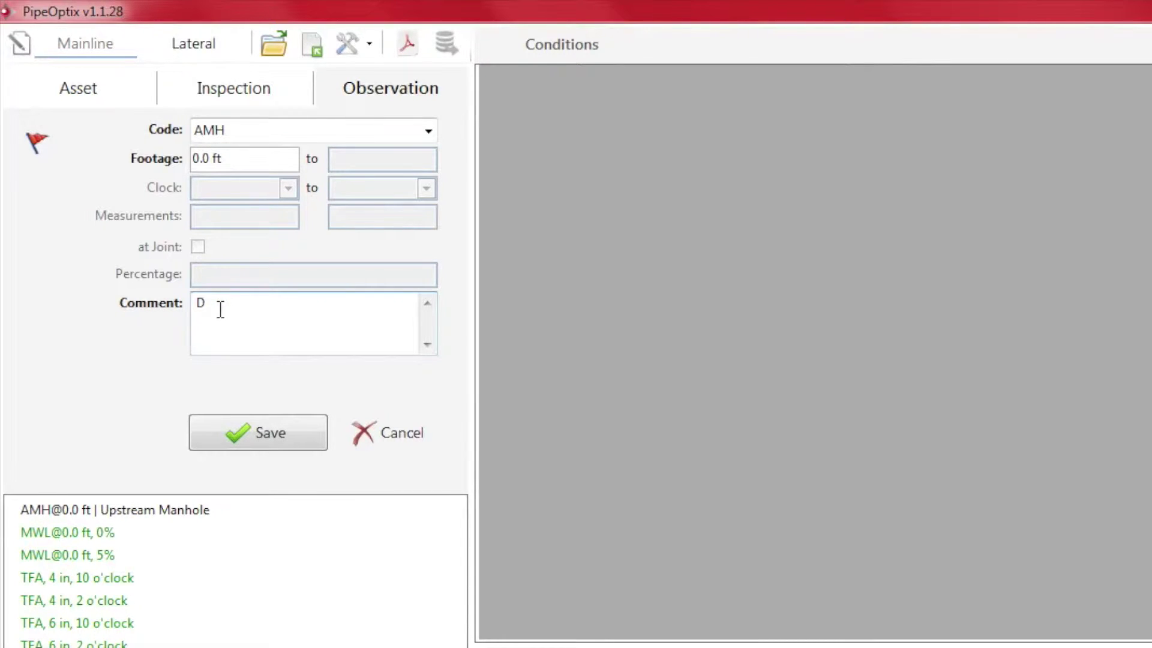
type("S MH")
left_click(301, 446)
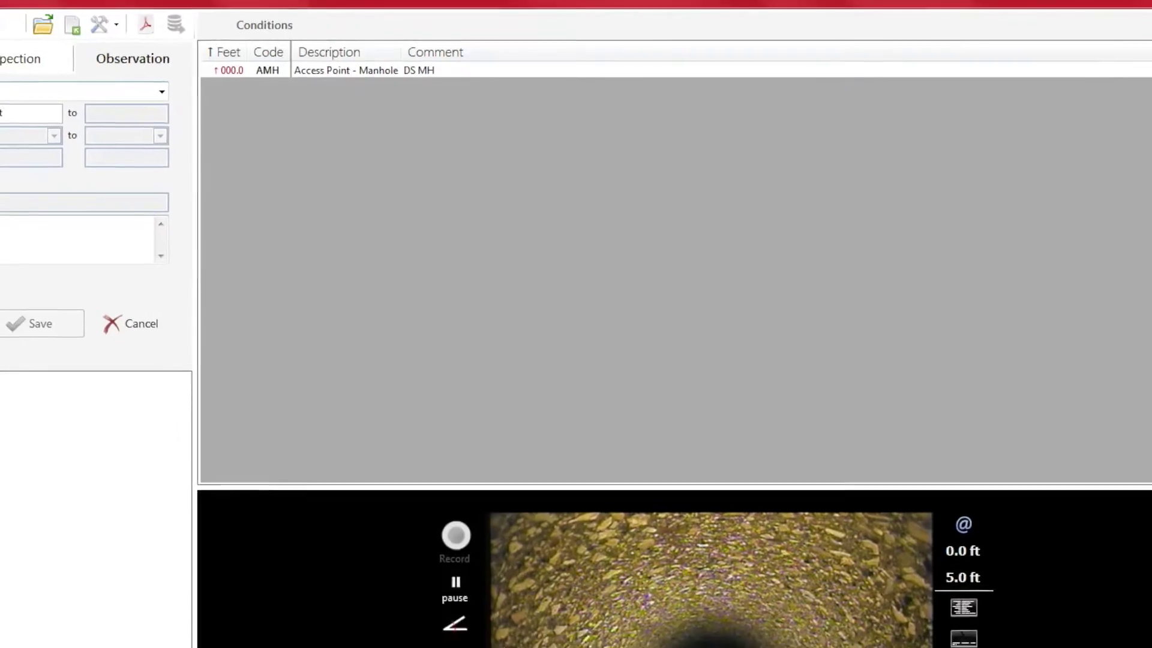
left_click(9, 91)
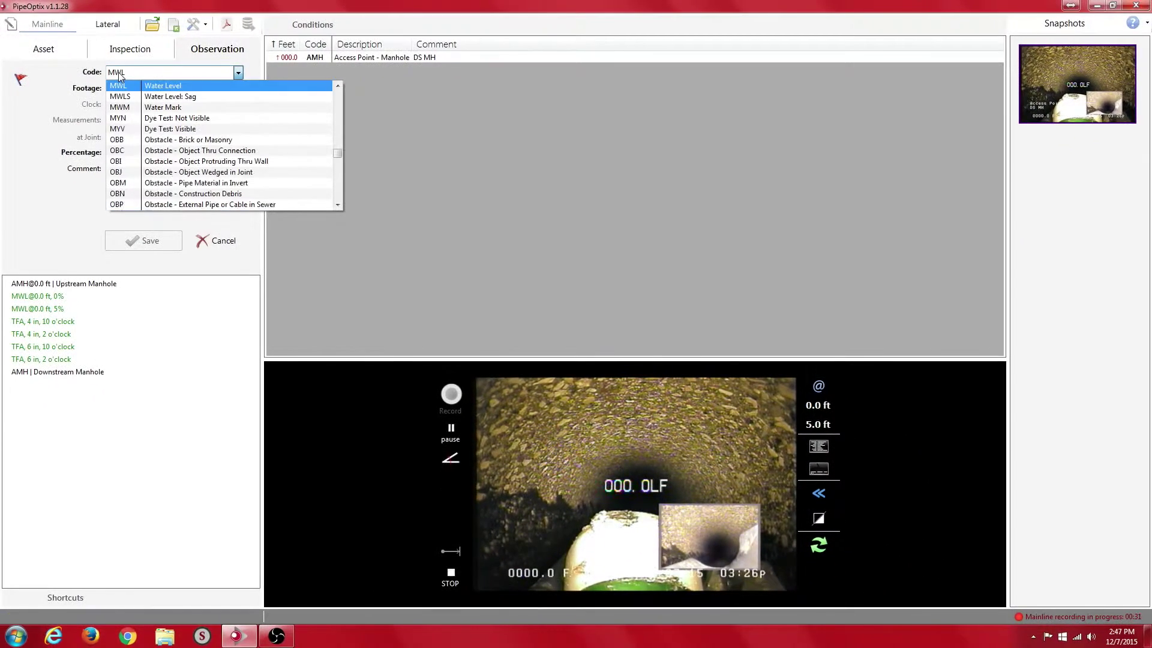
Step: Log an MWL water level observation of 5% at 0.0 ft
left_click(154, 87)
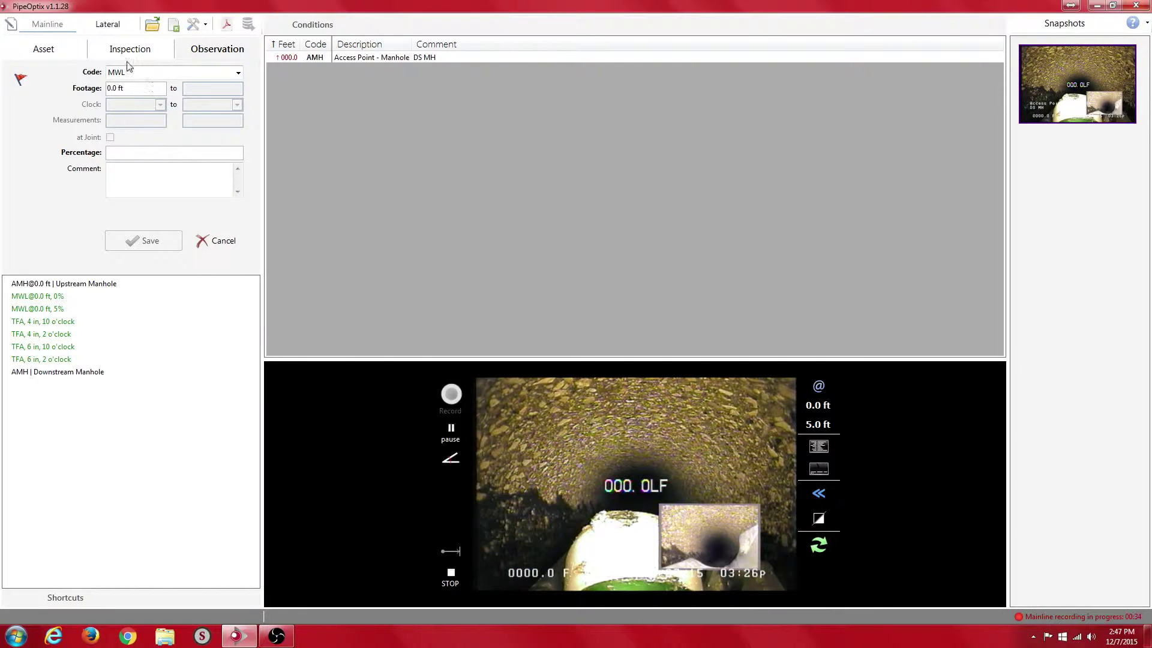
left_click(130, 150)
type("5")
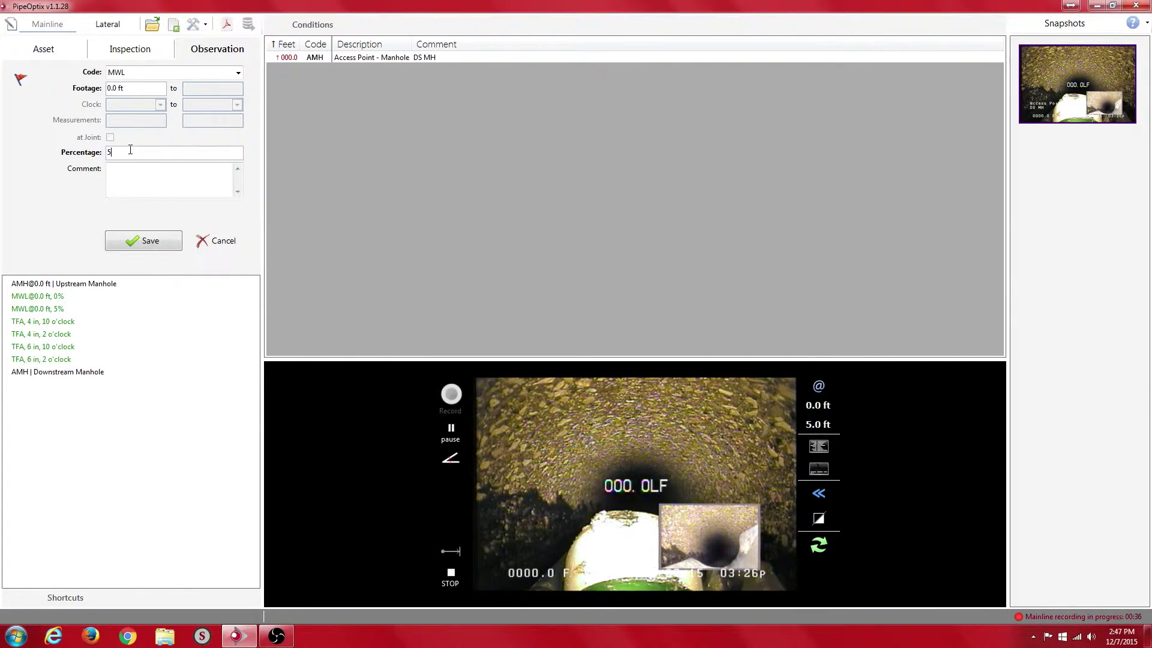
left_click(160, 248)
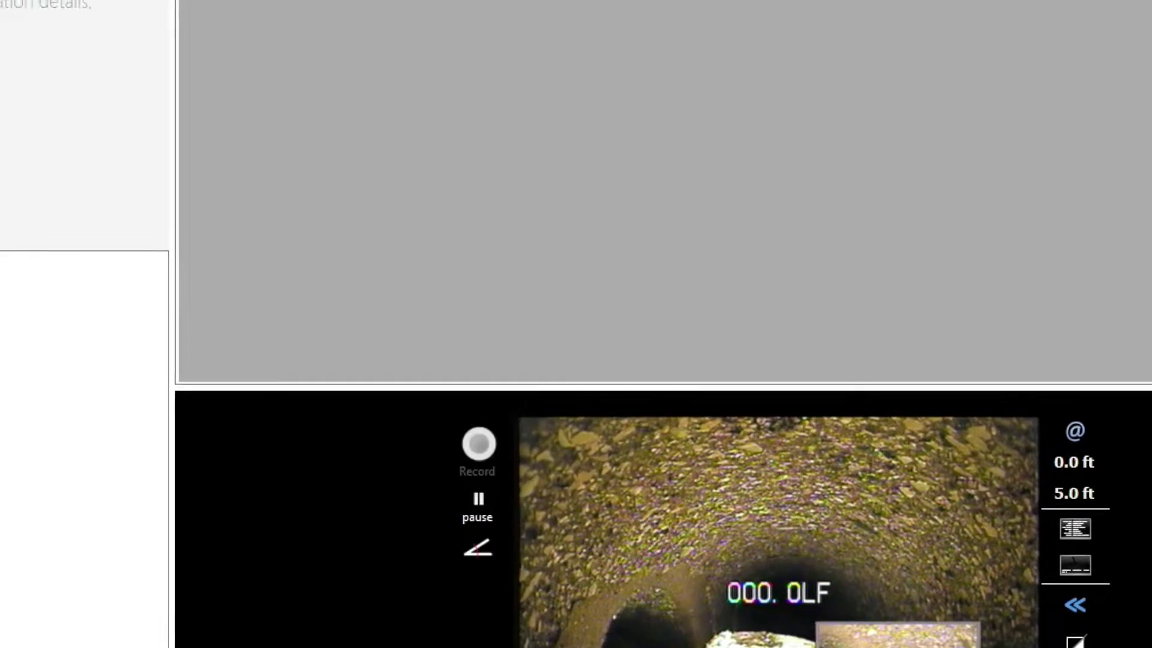
Step: Log a TF factory-made tap at 29.2 ft, 9 o'clock, 6 in, commented 'Capped'
left_click(15, 123)
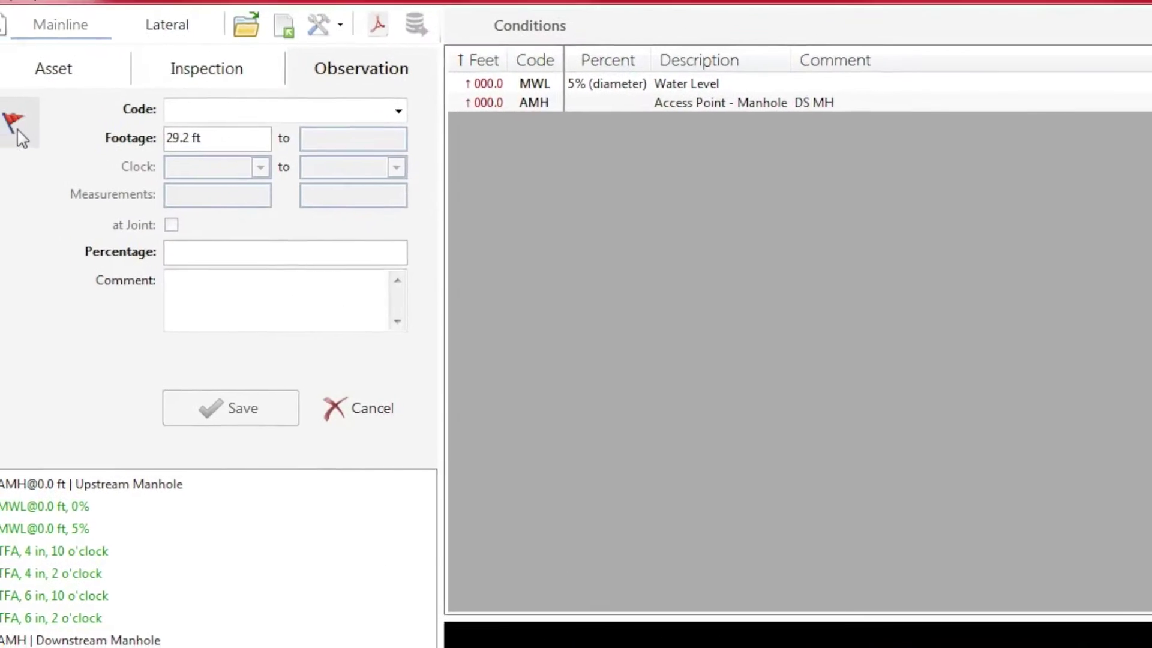
type("TF")
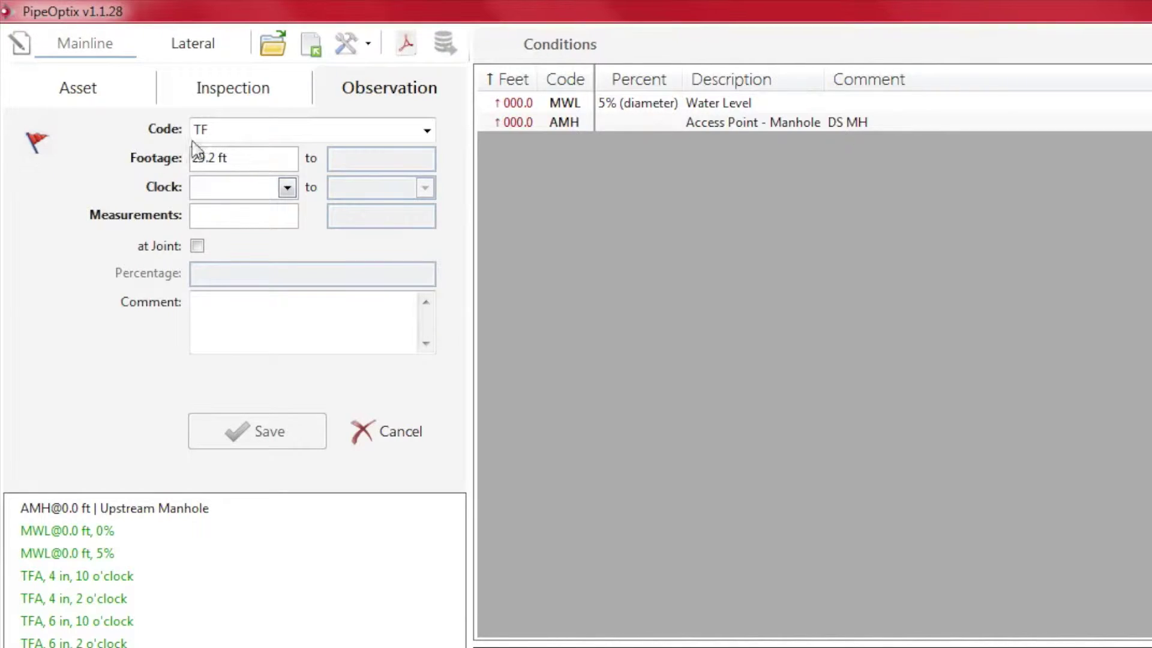
left_click(287, 188)
left_click(214, 264)
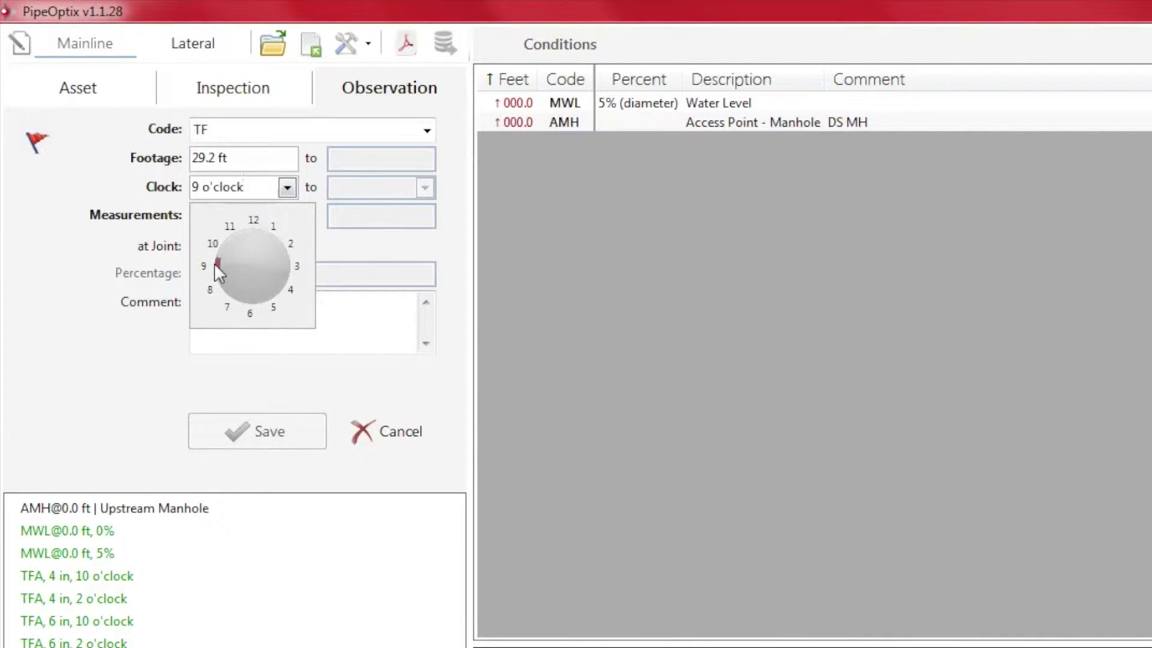
left_click(214, 218)
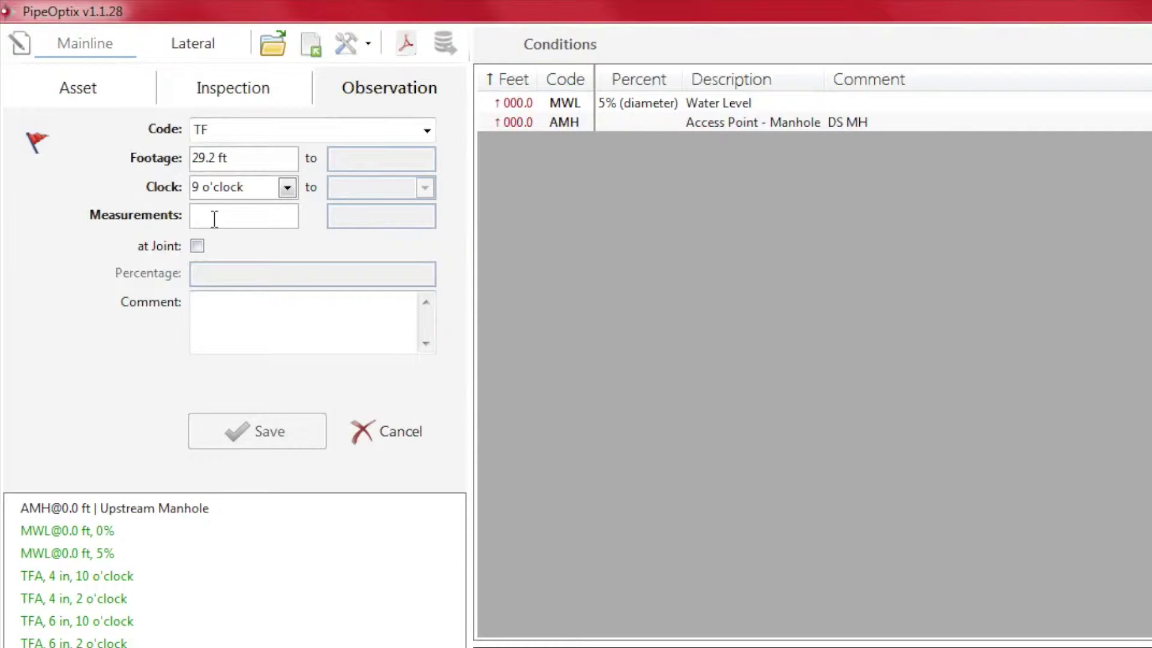
type("6")
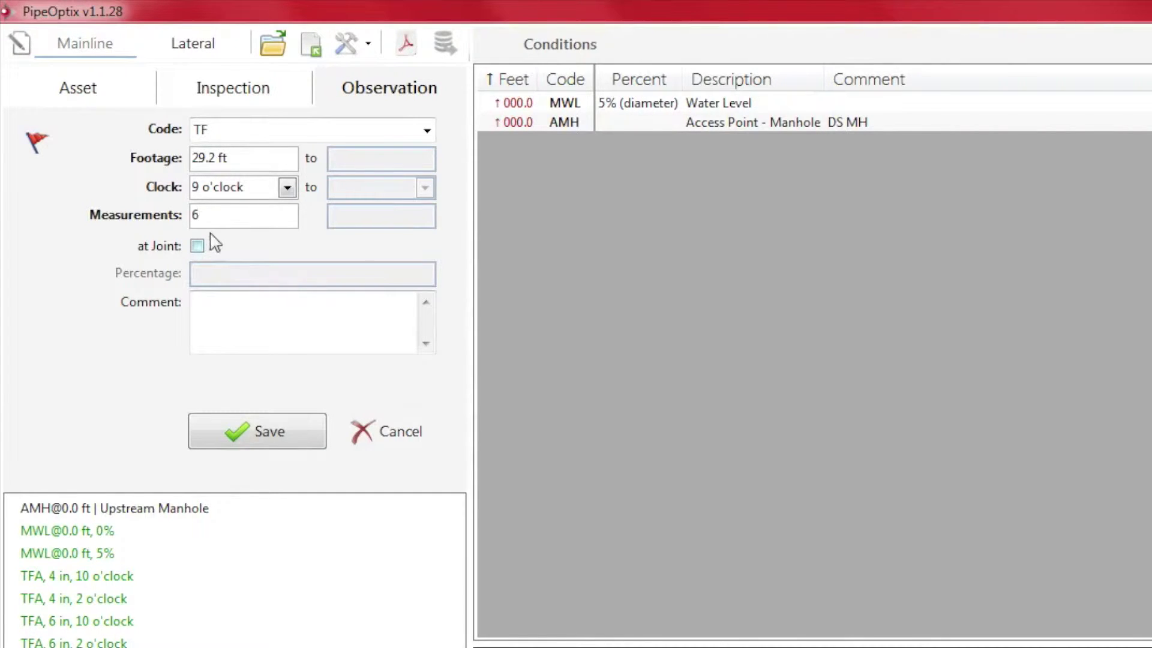
left_click(204, 311)
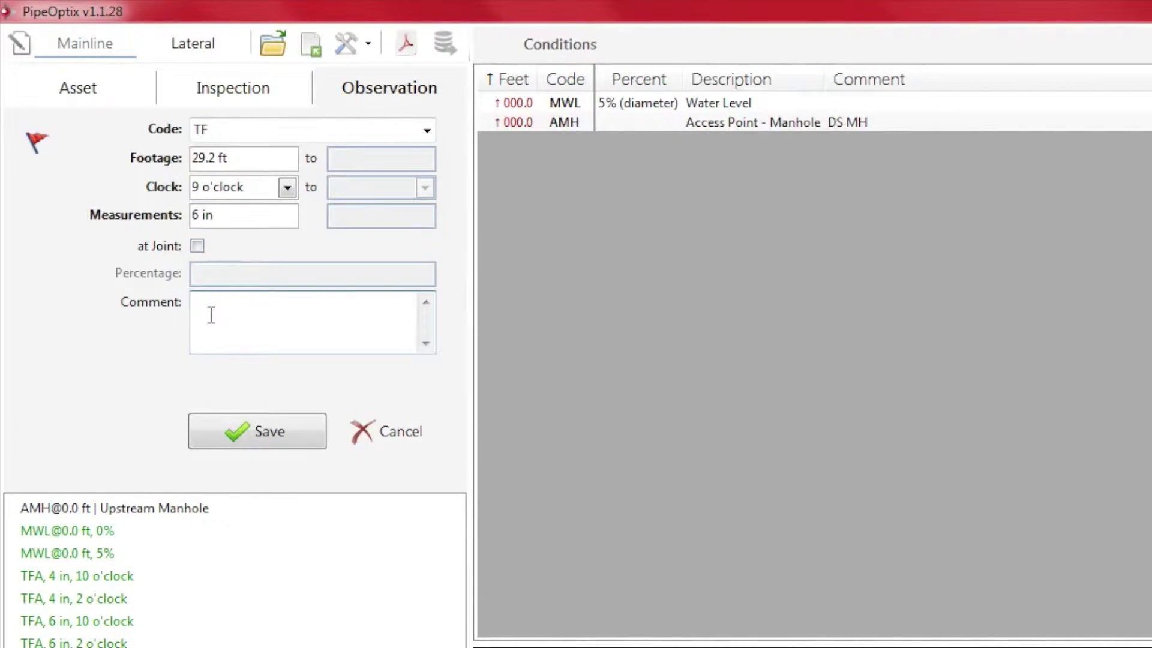
type("Capped")
left_click(276, 434)
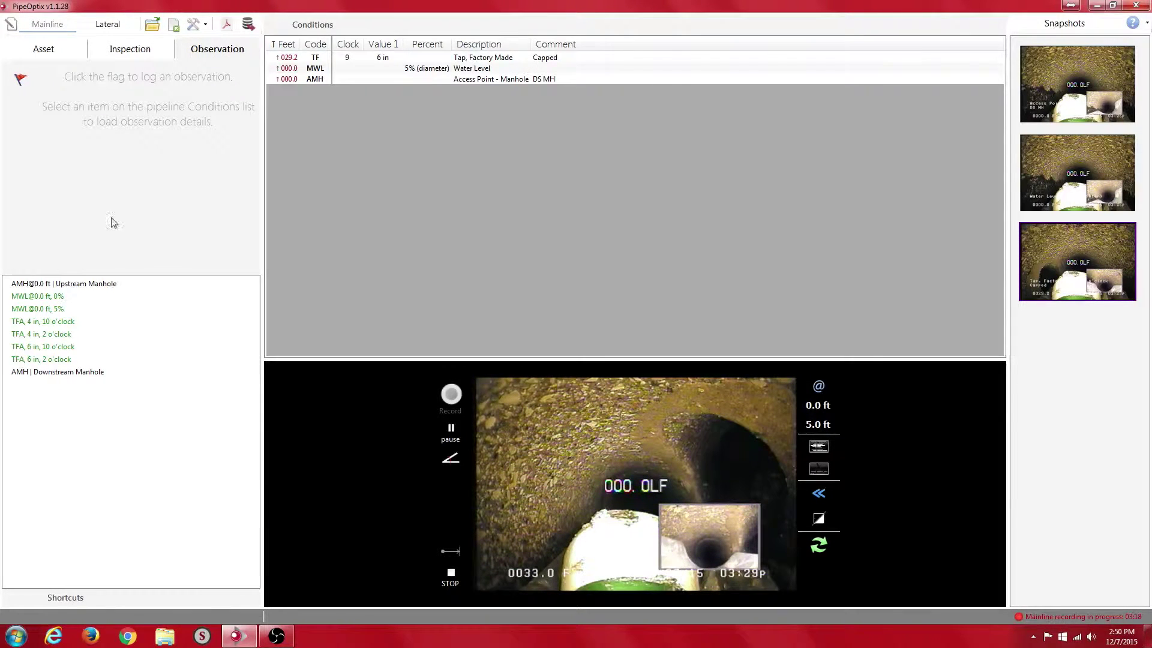
Step: Log another 6 in TF factory-made tap at 33.0 ft in the 3 o'clock position
left_click(21, 79)
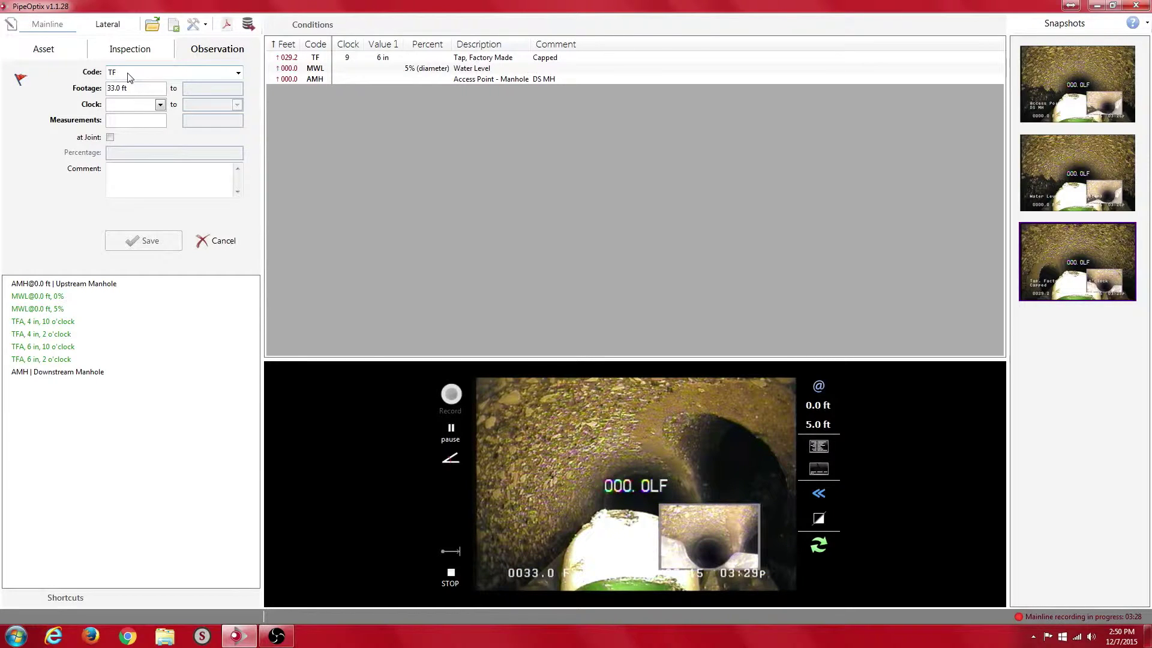
left_click(160, 105)
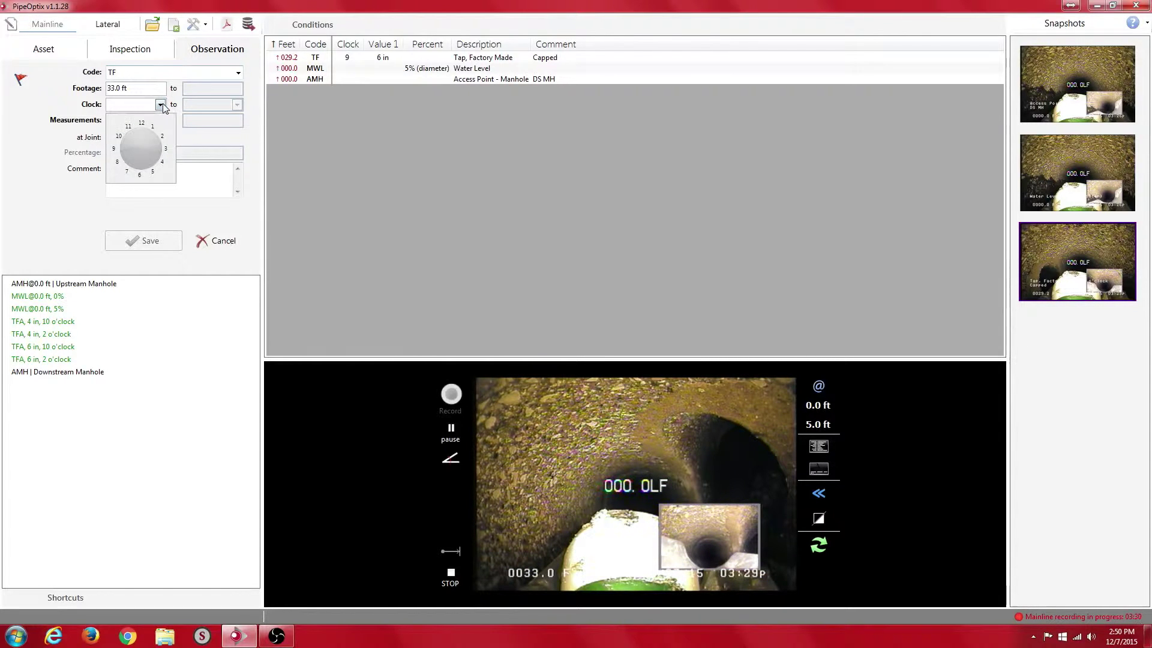
left_click(167, 152)
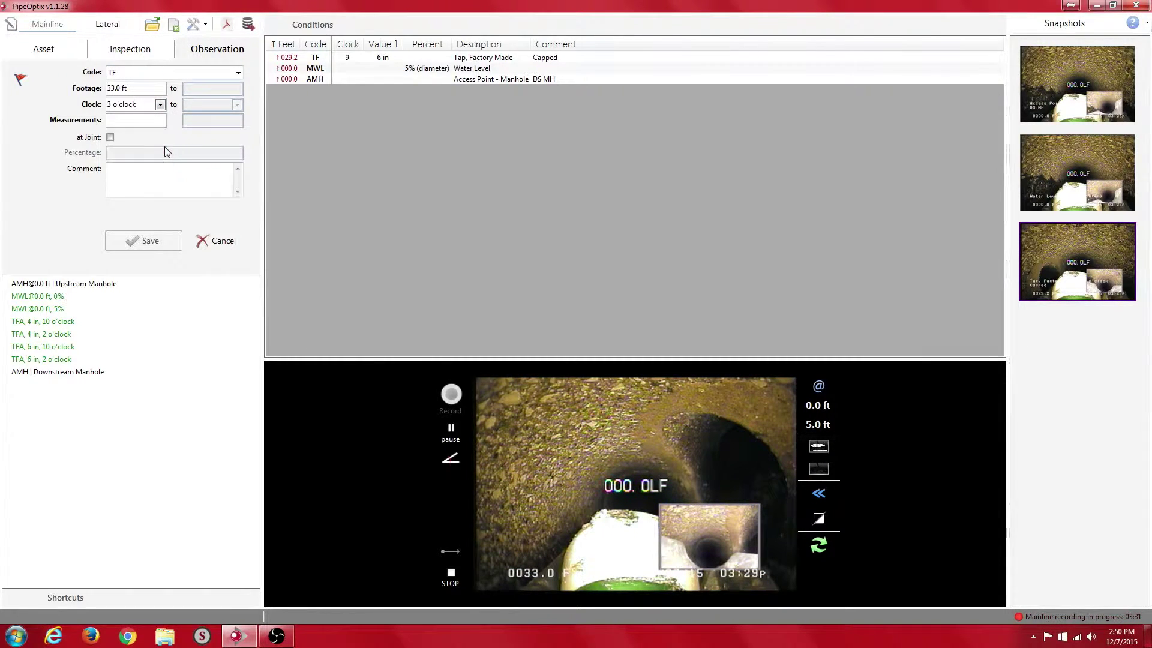
left_click(124, 121)
type("6")
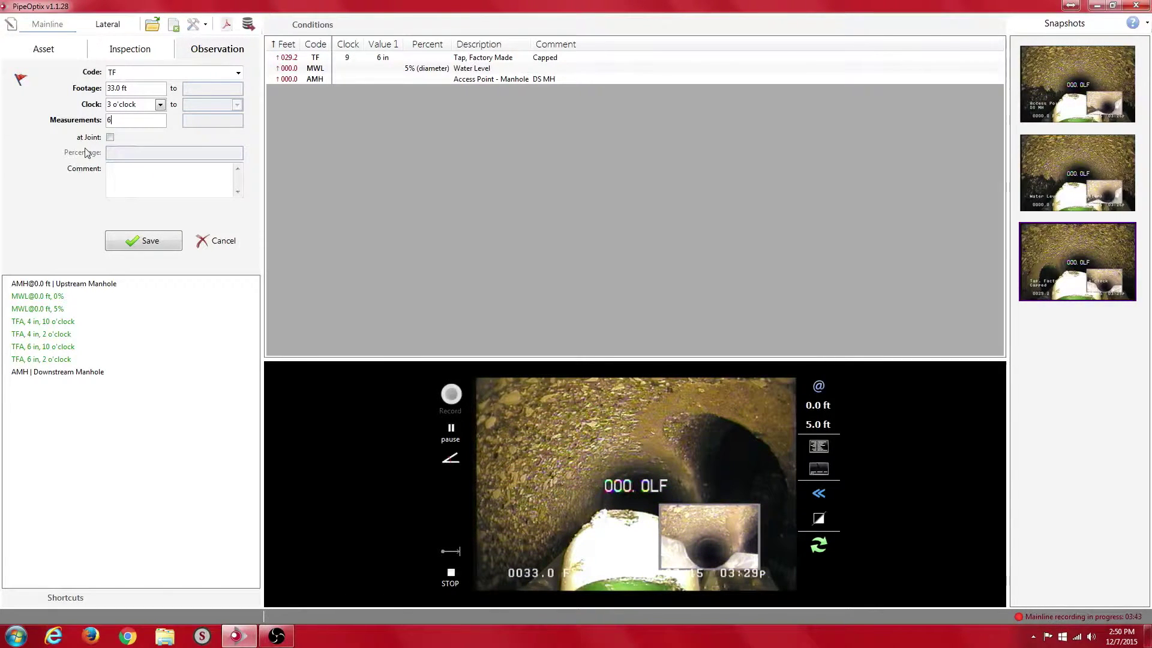
left_click(119, 249)
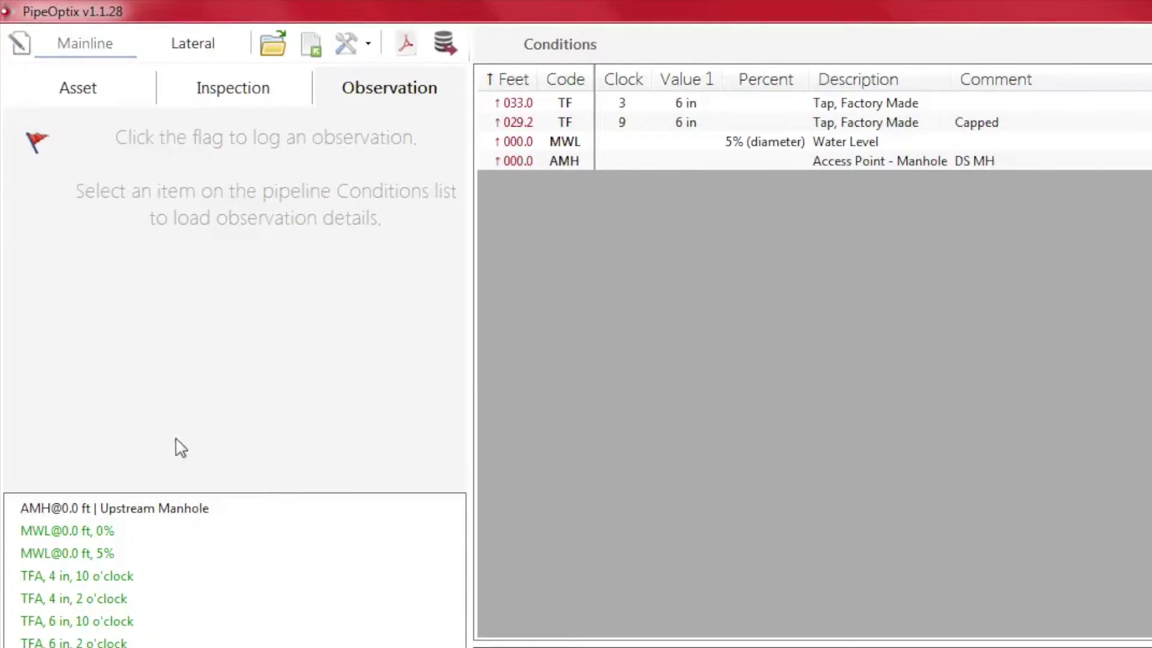
Step: Switch to the lateral inspection and enter MH101_MH102_L2 as its LSR
left_click(203, 48)
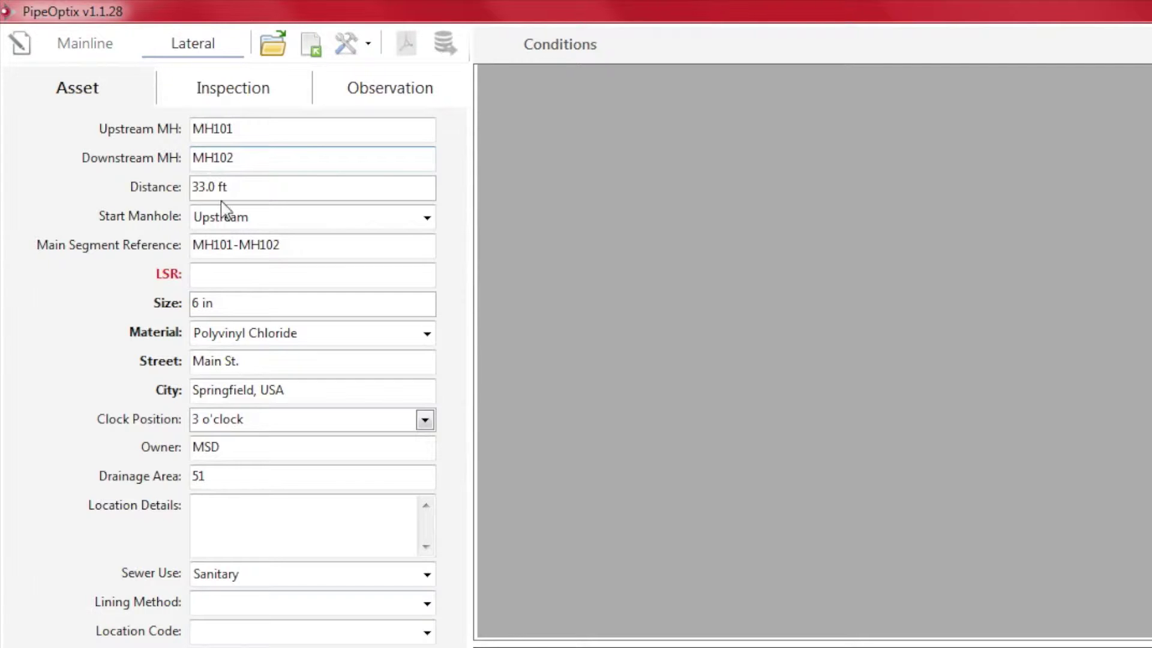
left_click(252, 278)
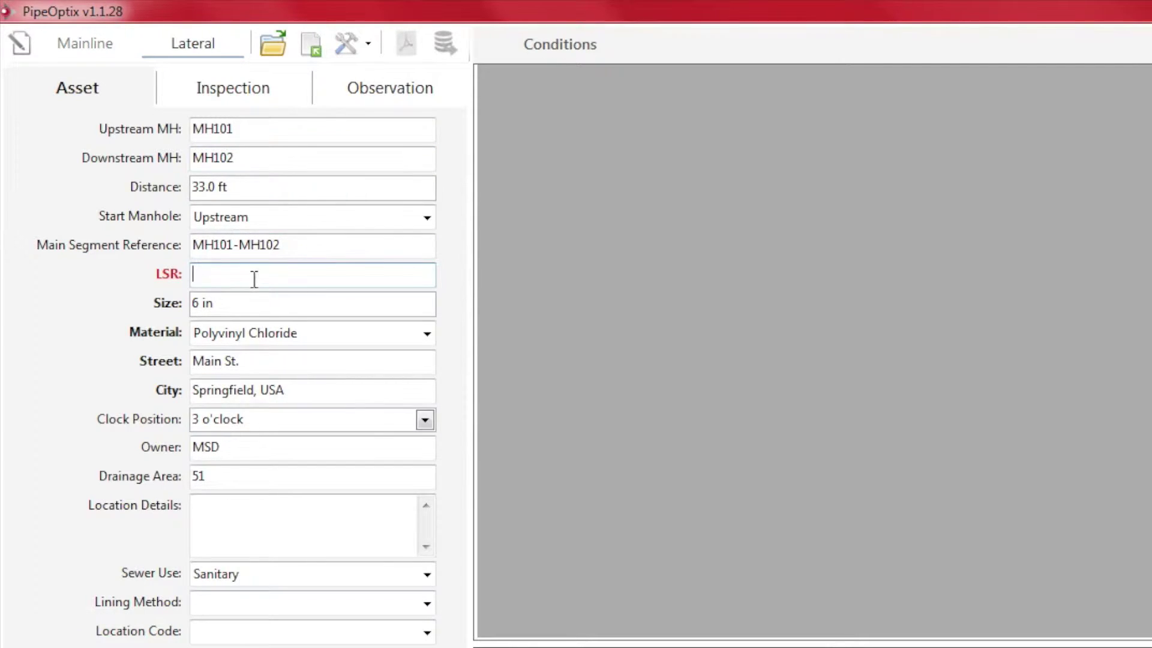
type("MH101_MH102_L2")
key("Tab")
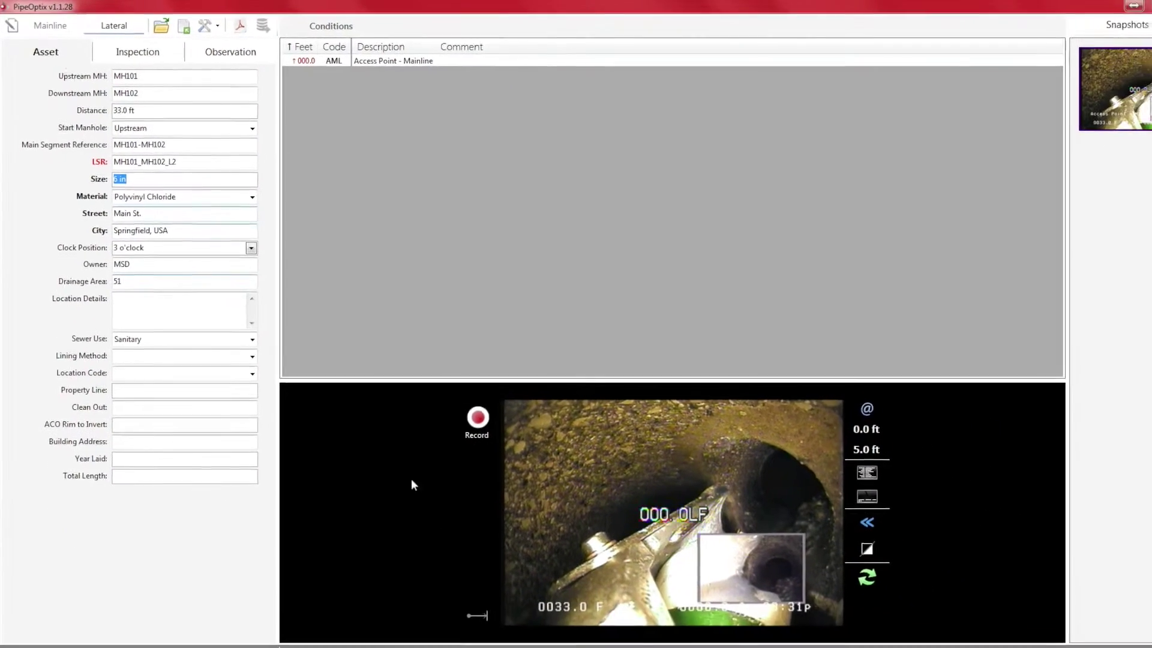
Step: Start recording the lateral inspection video
left_click(478, 417)
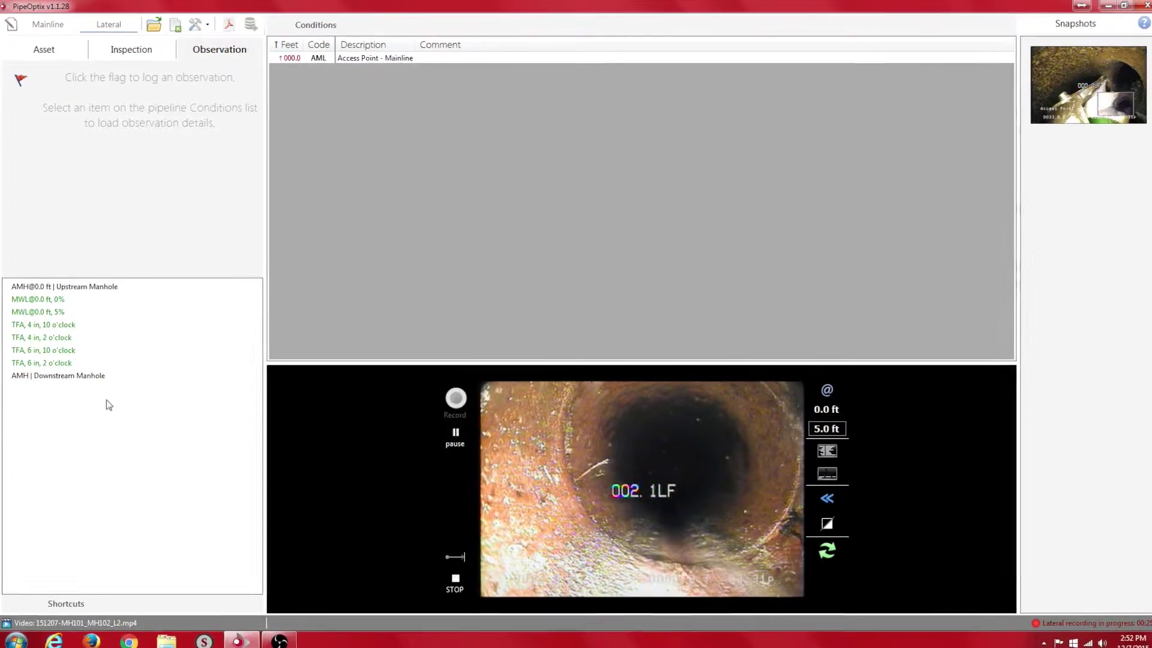
Step: Log an RFJ Roots, Fine: Joint observation at 2.1 ft, 8 o'clock
left_click(21, 81)
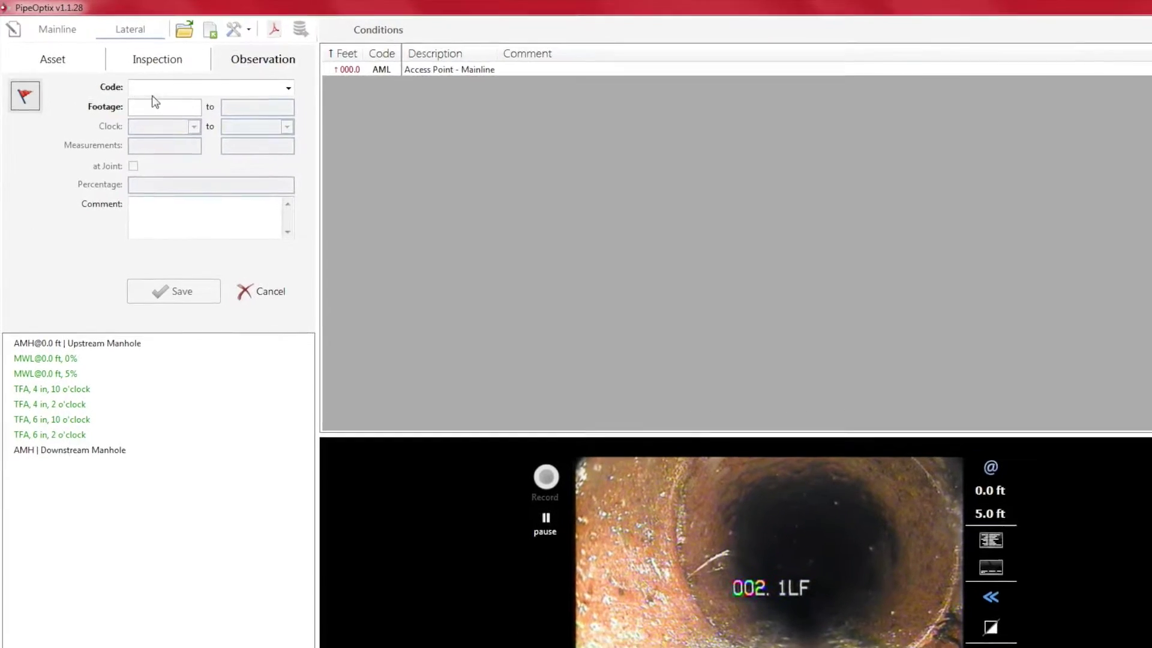
left_click(168, 92)
type("RBB")
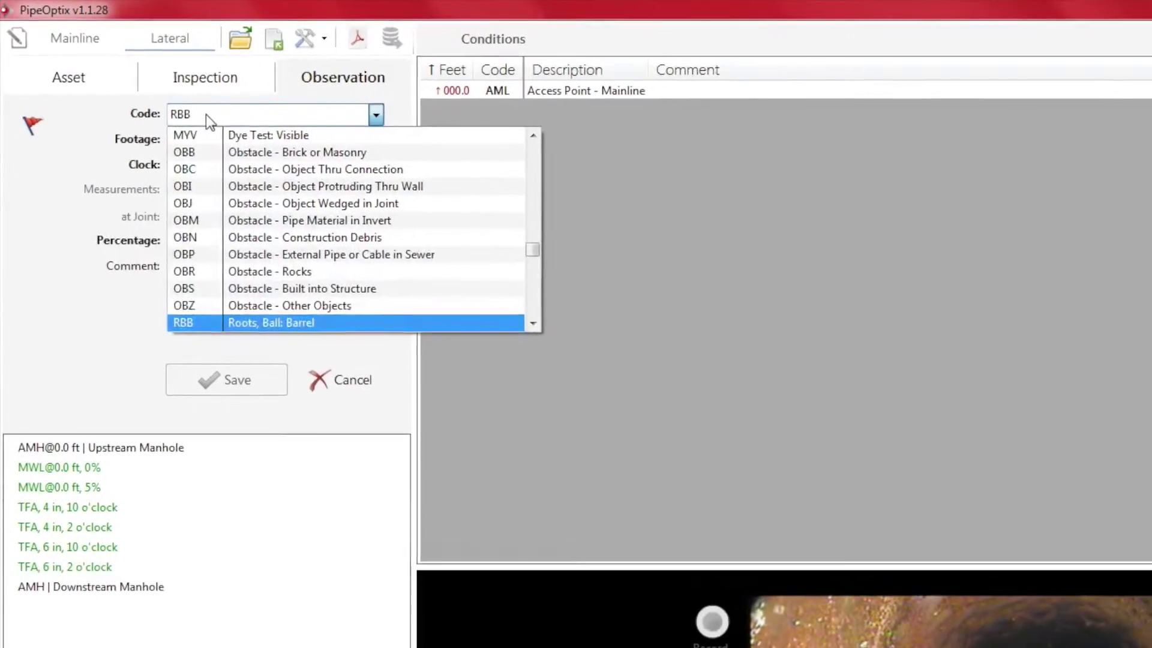
scroll(354, 291, "down", 2)
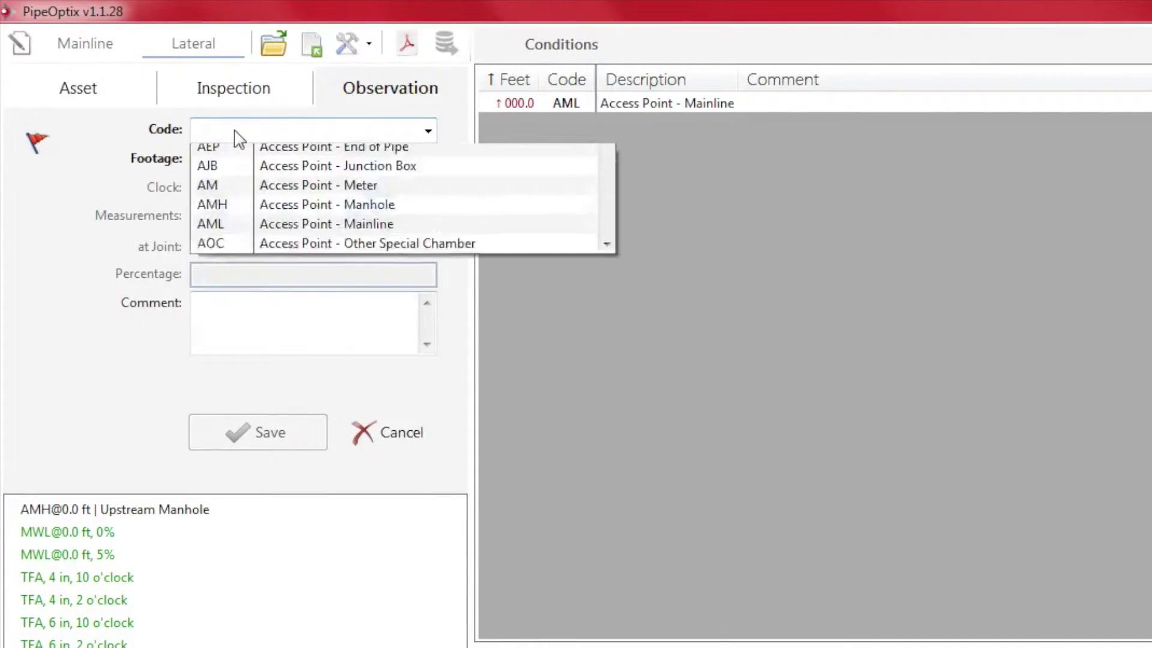
type("RBB")
scroll(375, 309, "down", 2)
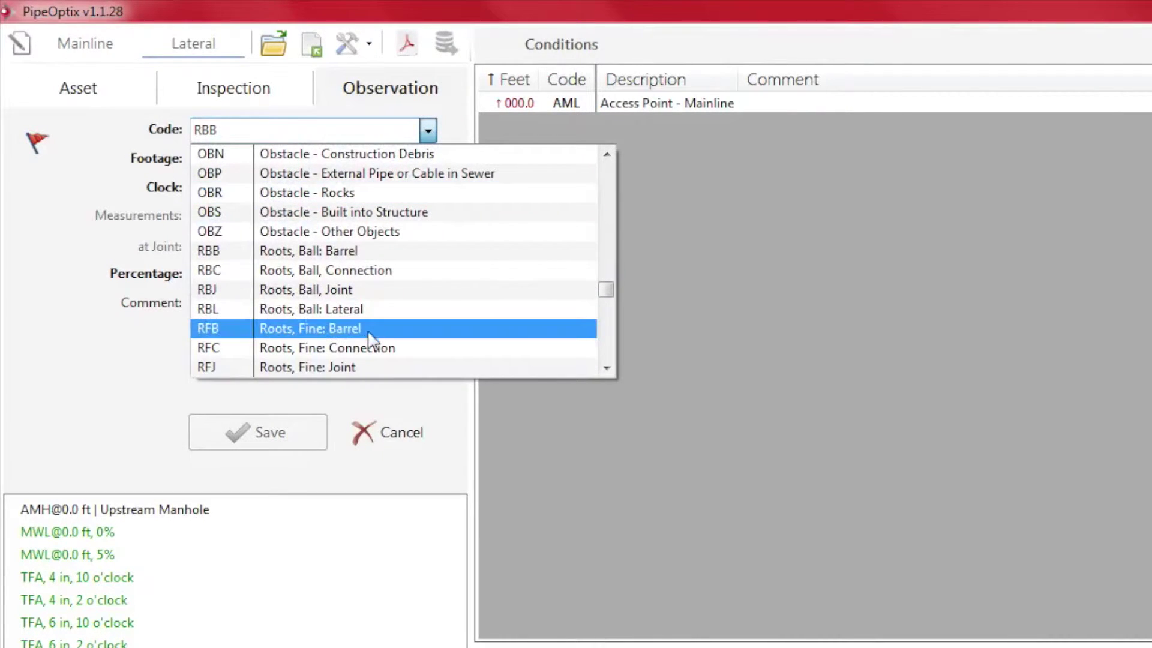
left_click(343, 367)
left_click(265, 159)
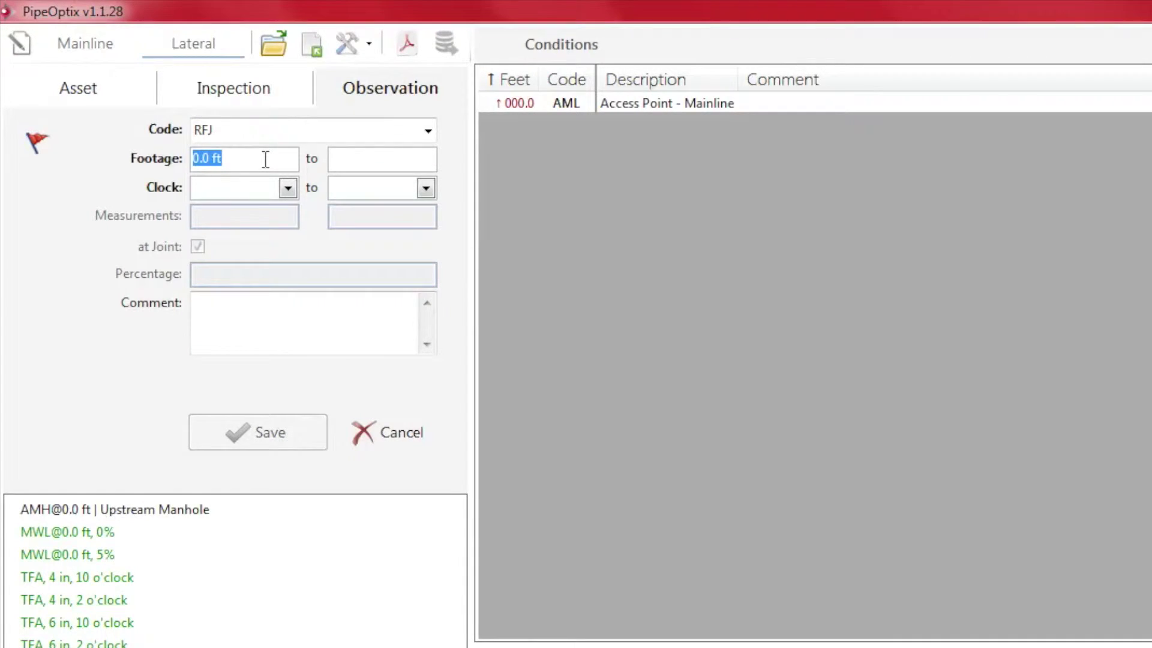
type("2.1")
left_click(289, 189)
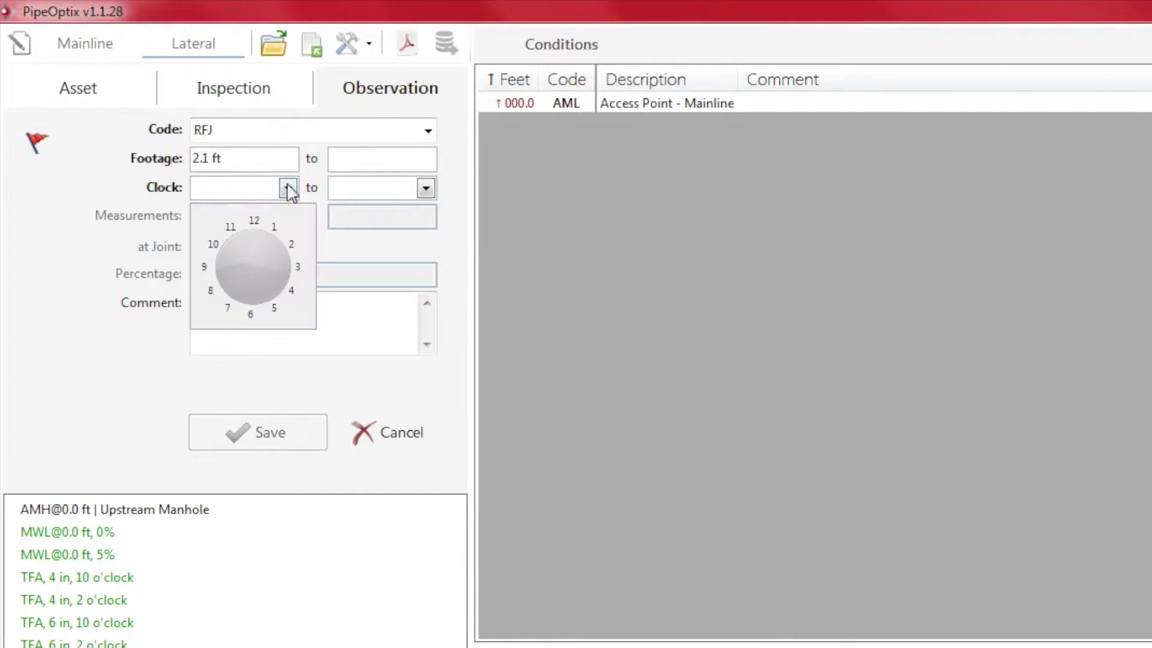
left_click(221, 288)
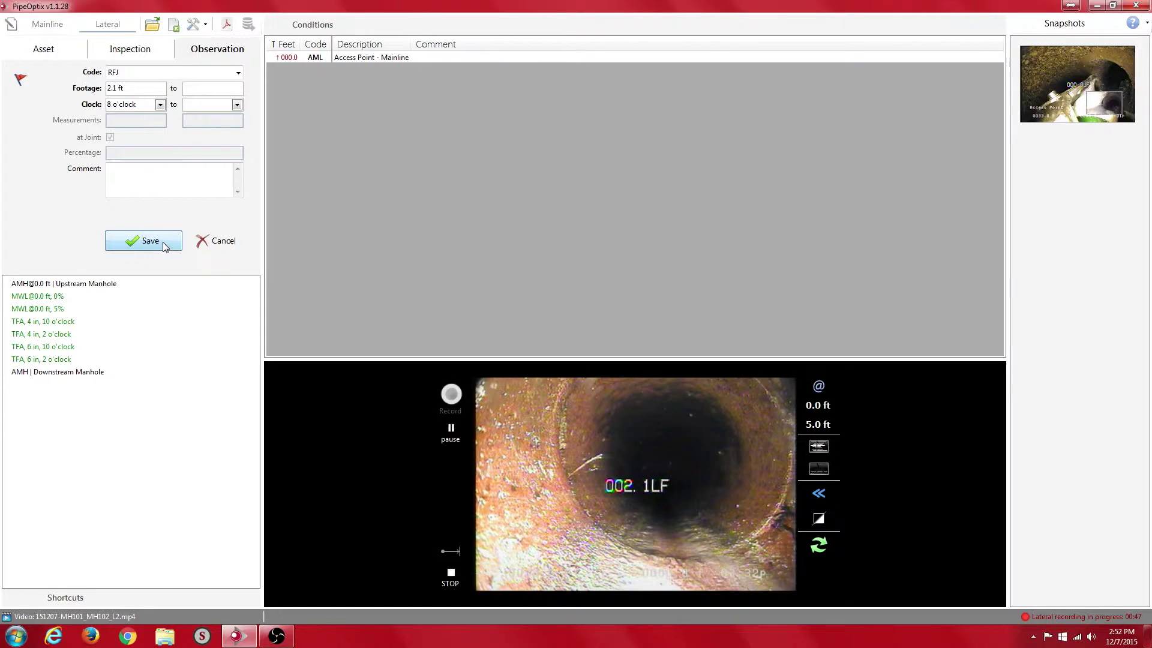
left_click(164, 246)
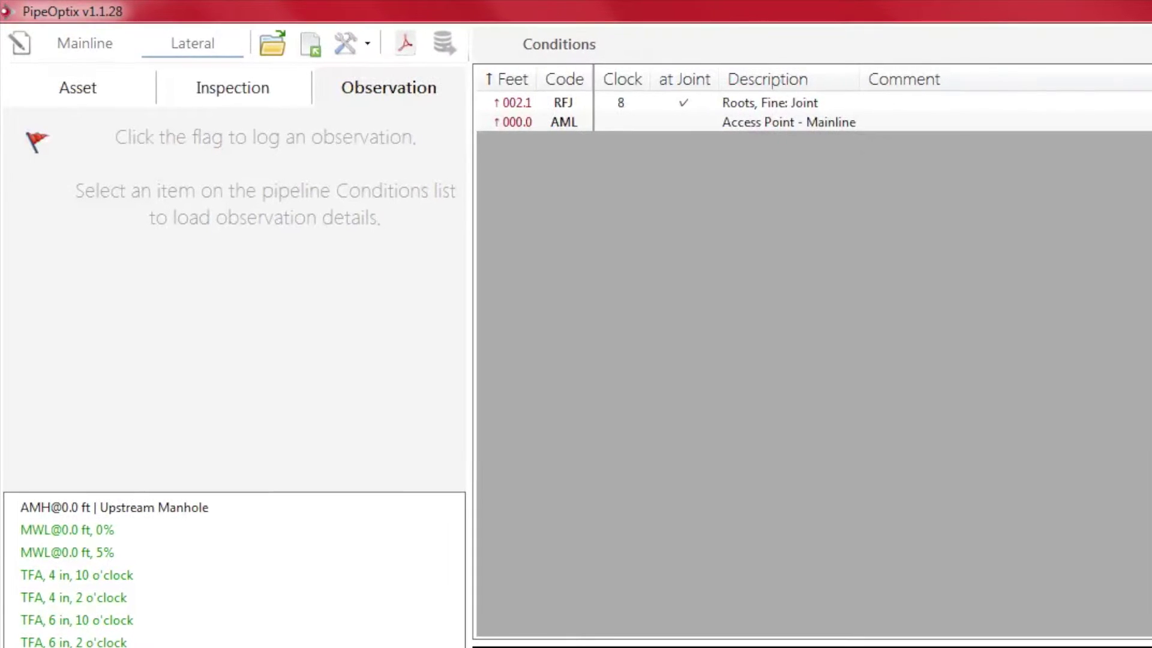
Step: Log an RFL Roots, Fine: Lateral observation at 20.0 ft, 8 o'clock
left_click(37, 142)
type("TB")
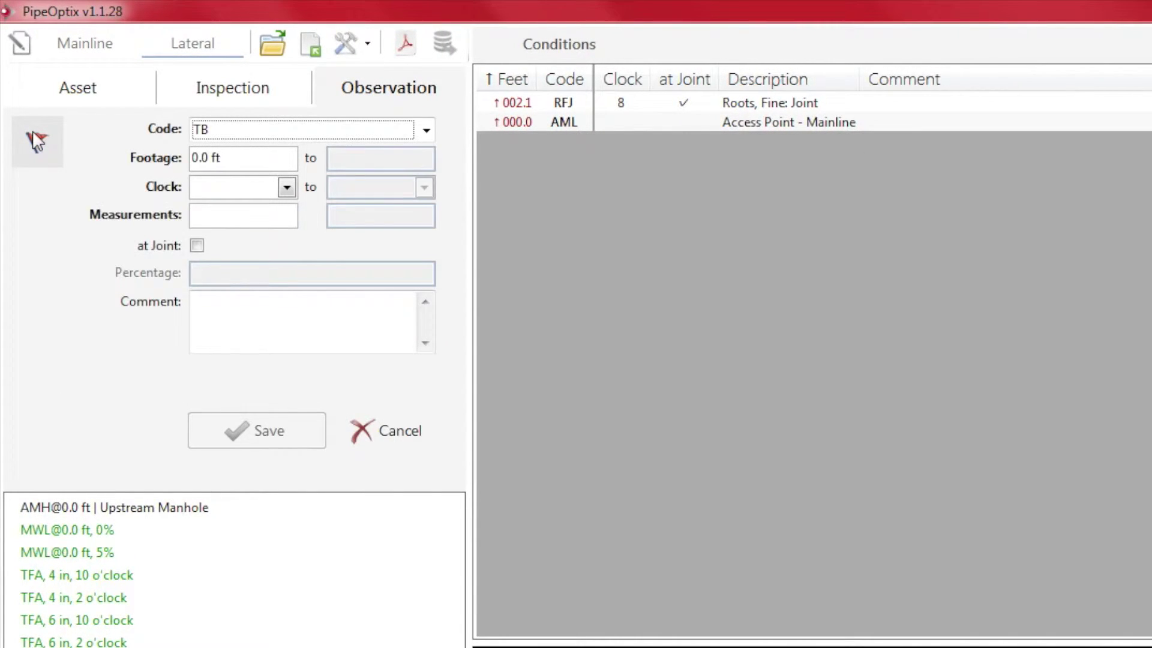
left_click(253, 160)
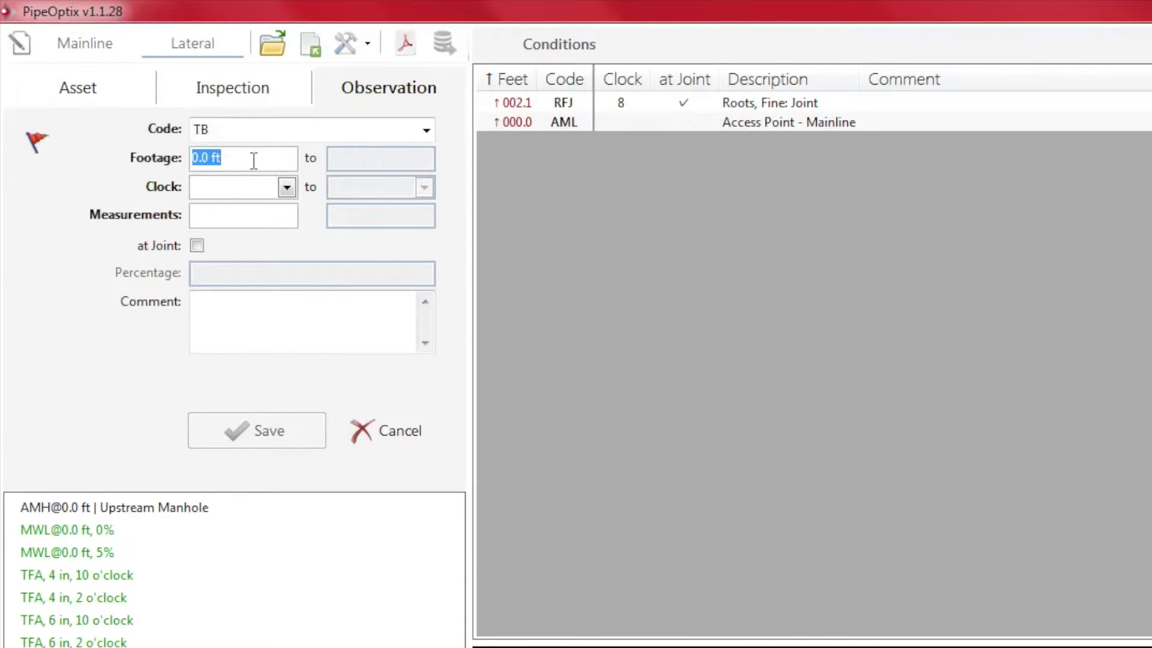
type("20")
left_click(287, 187)
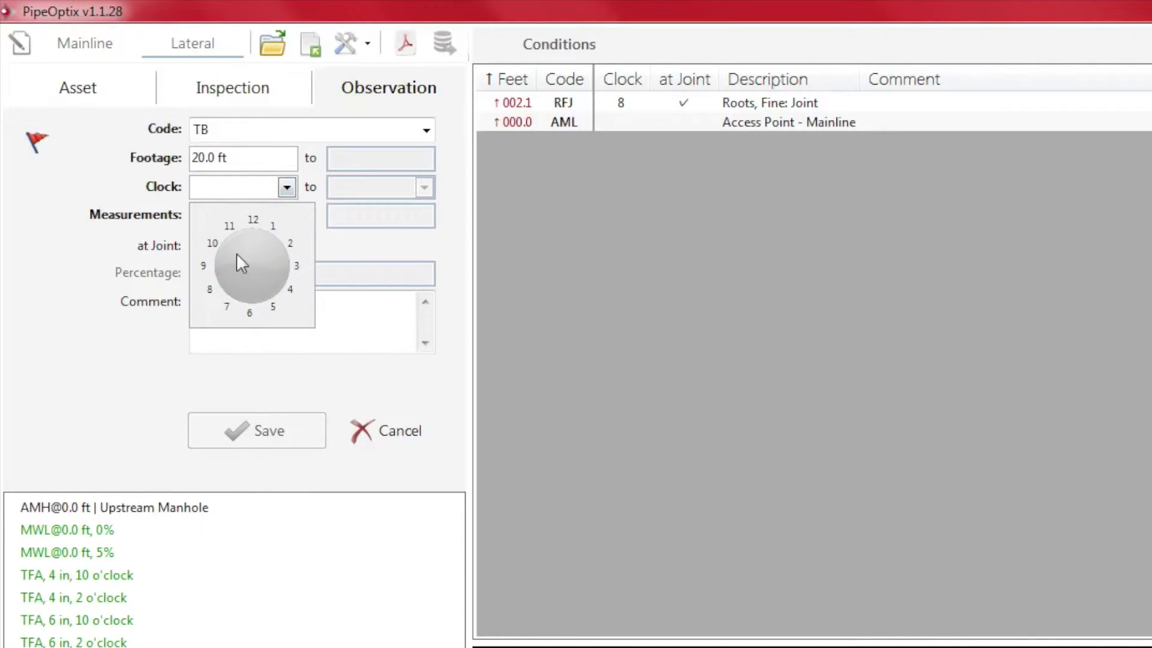
left_click(223, 290)
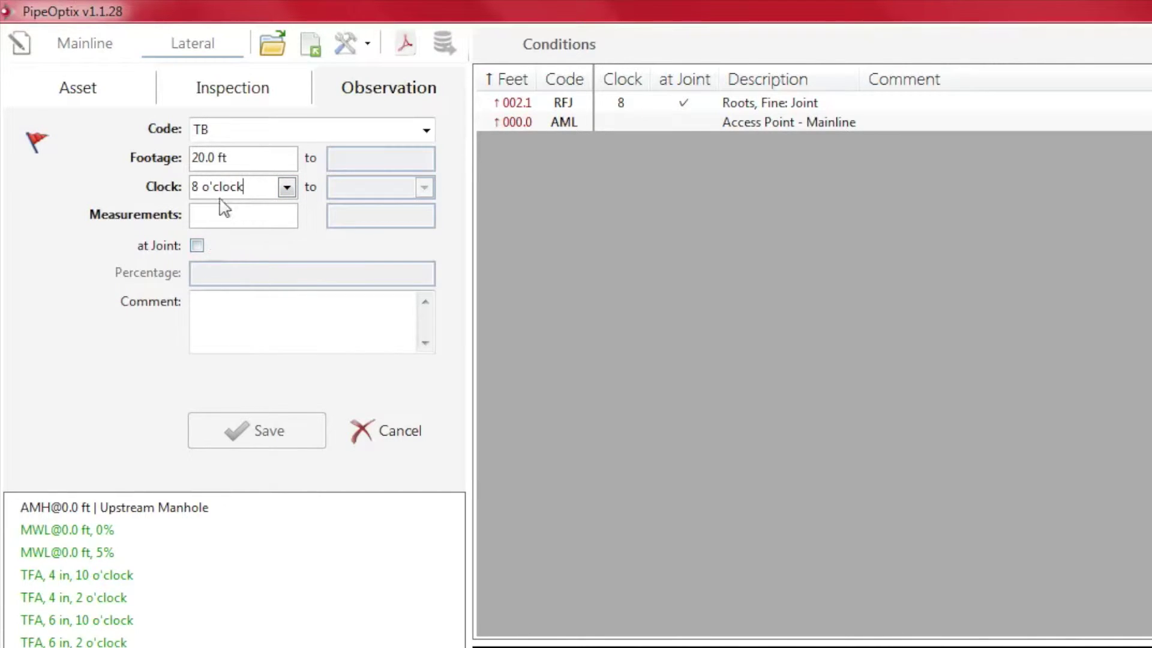
left_click(242, 139)
scroll(324, 264, "down", 1)
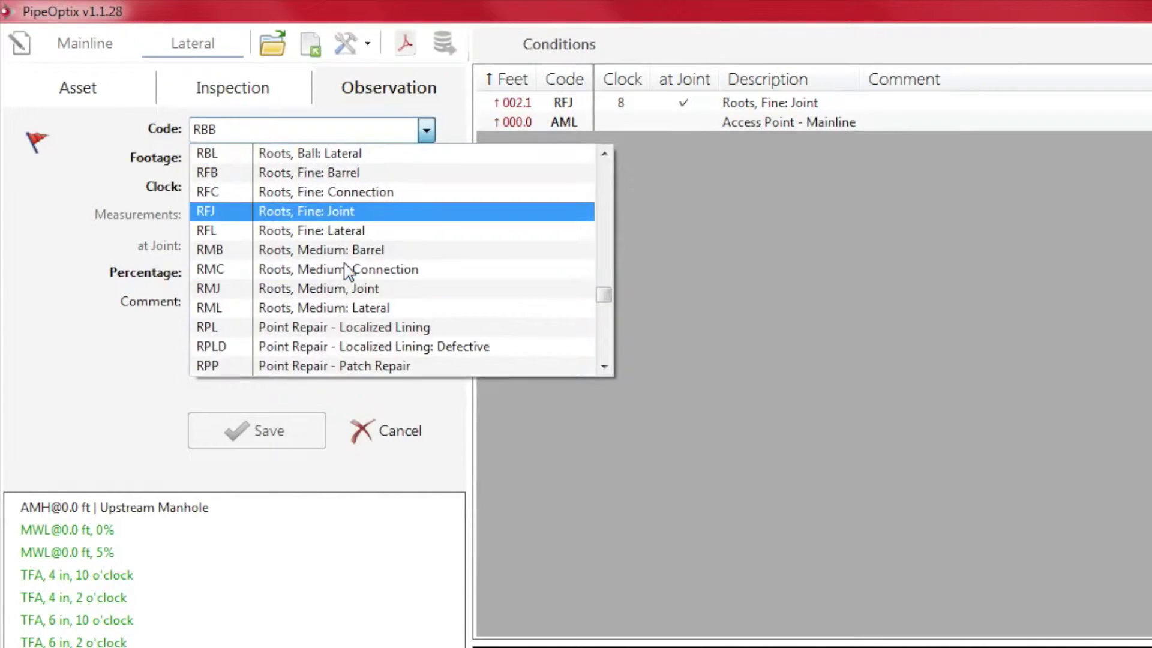
left_click(326, 237)
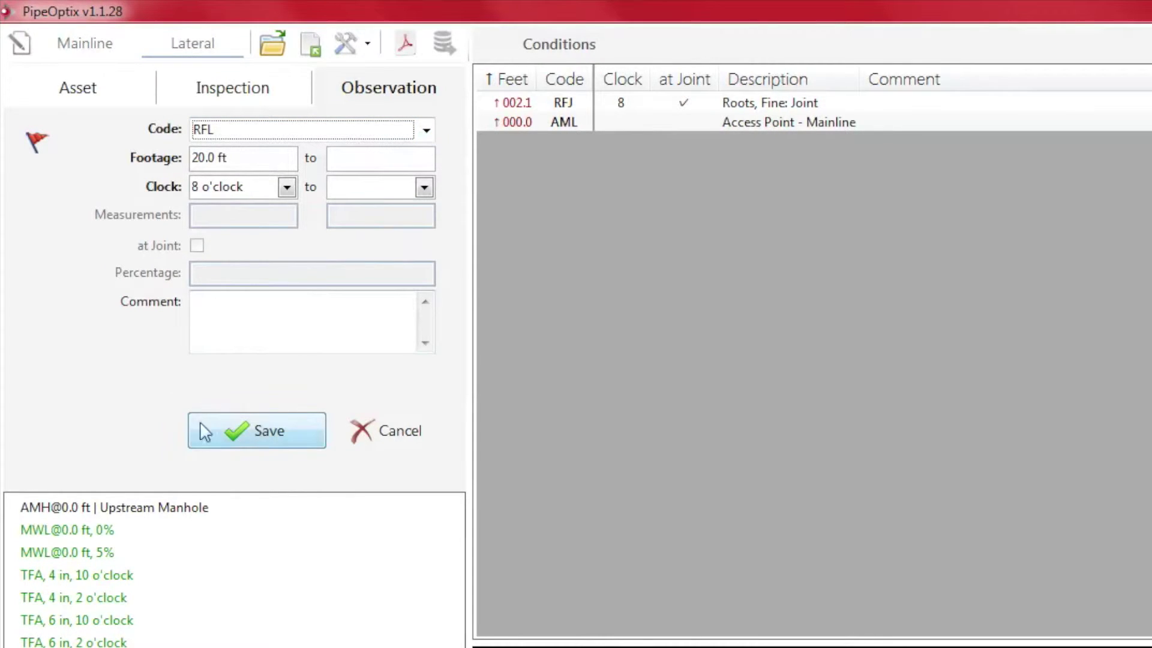
left_click(264, 439)
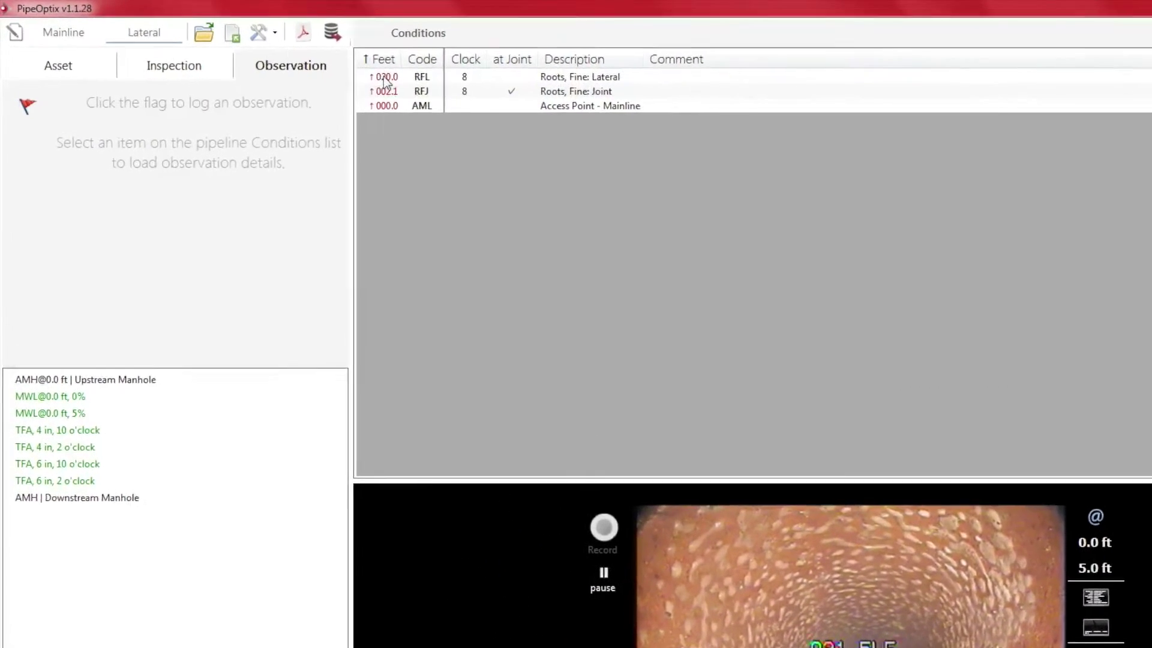
Step: Extend the 20.0 ft RFL lateral roots entry to end at 21.5 ft
left_click(286, 57)
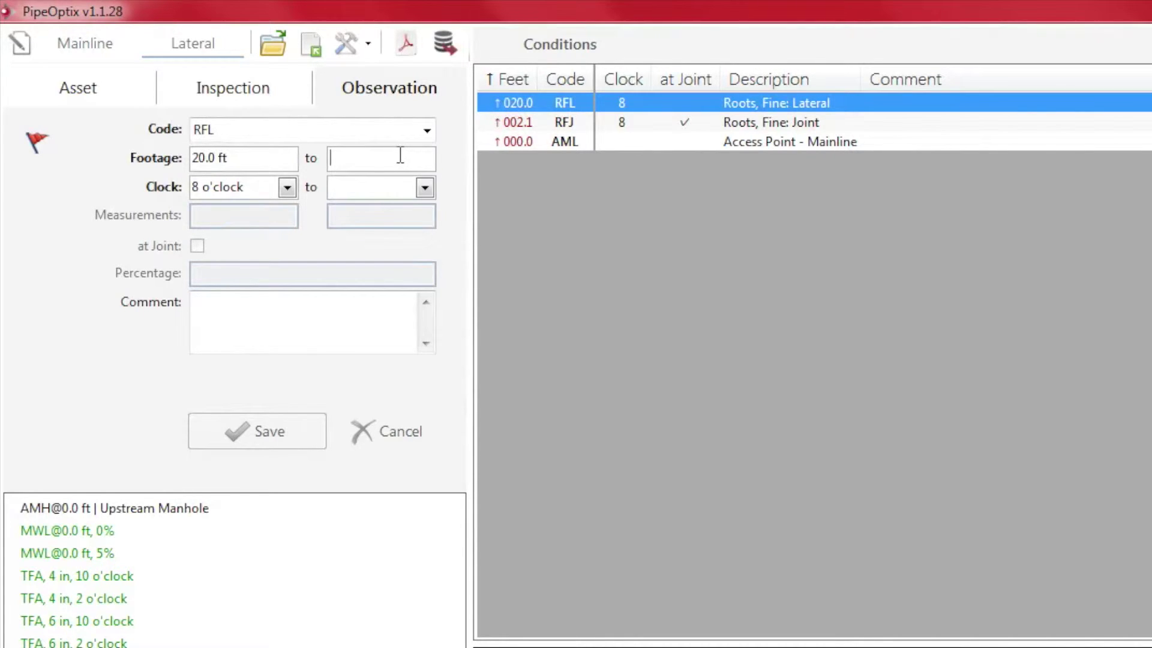
type("21.5")
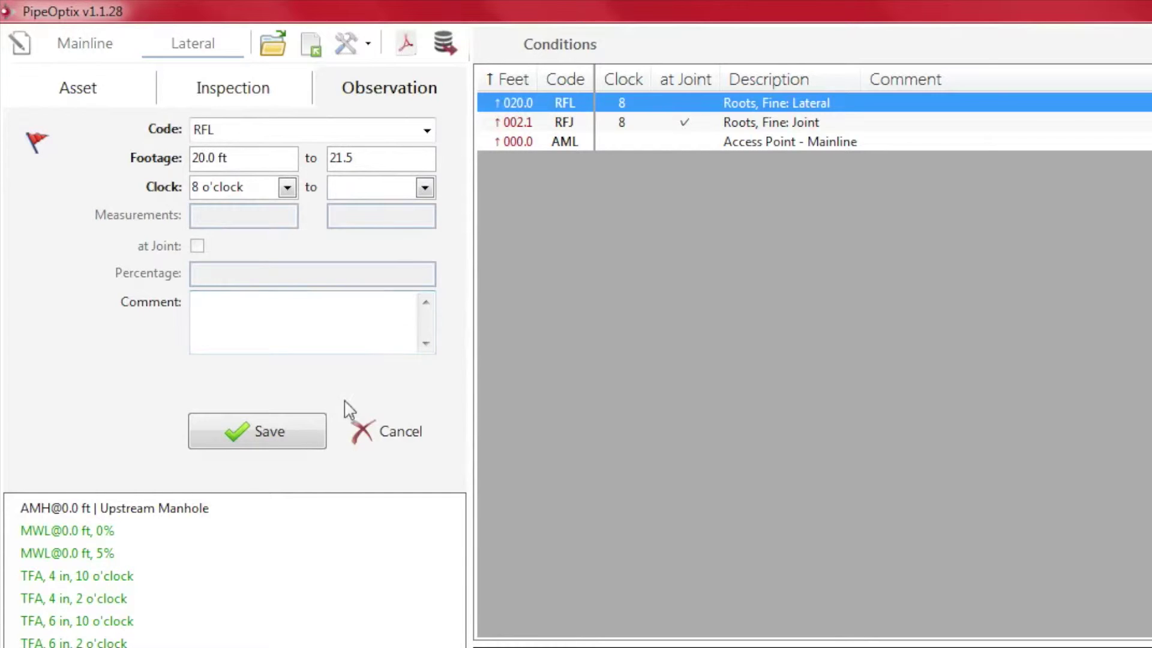
left_click(274, 443)
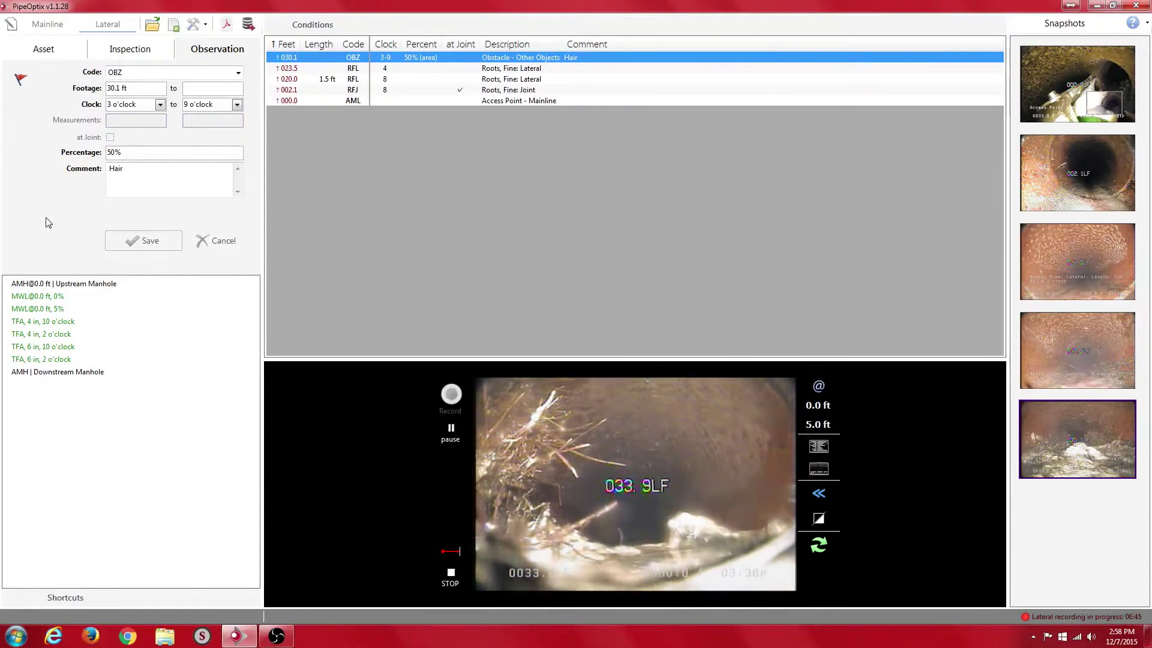
Step: Start a new Roots, Ball: Barrel (RBB) observation at 33.9 ft
left_click(20, 81)
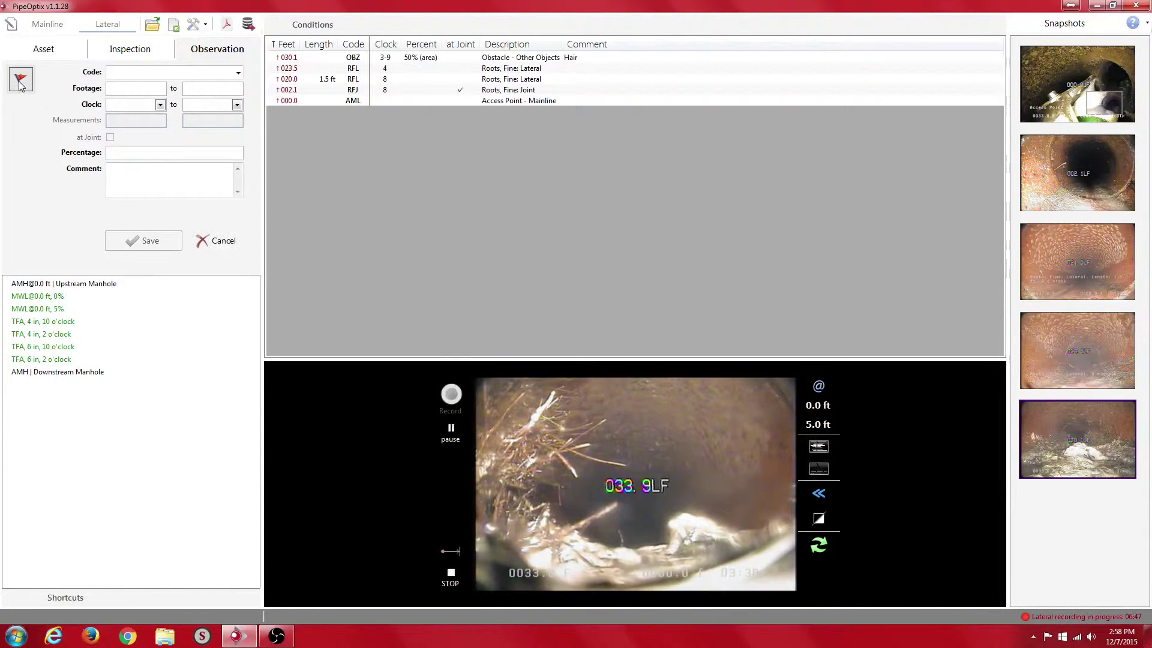
left_click(137, 73)
type("RBB")
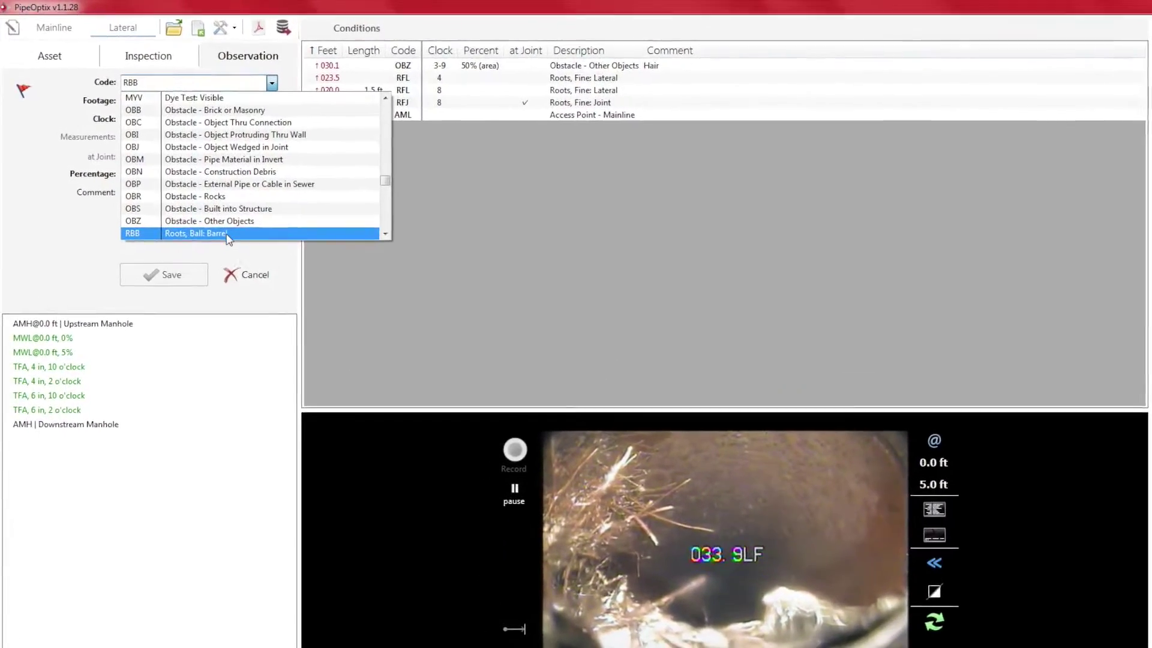
left_click(207, 210)
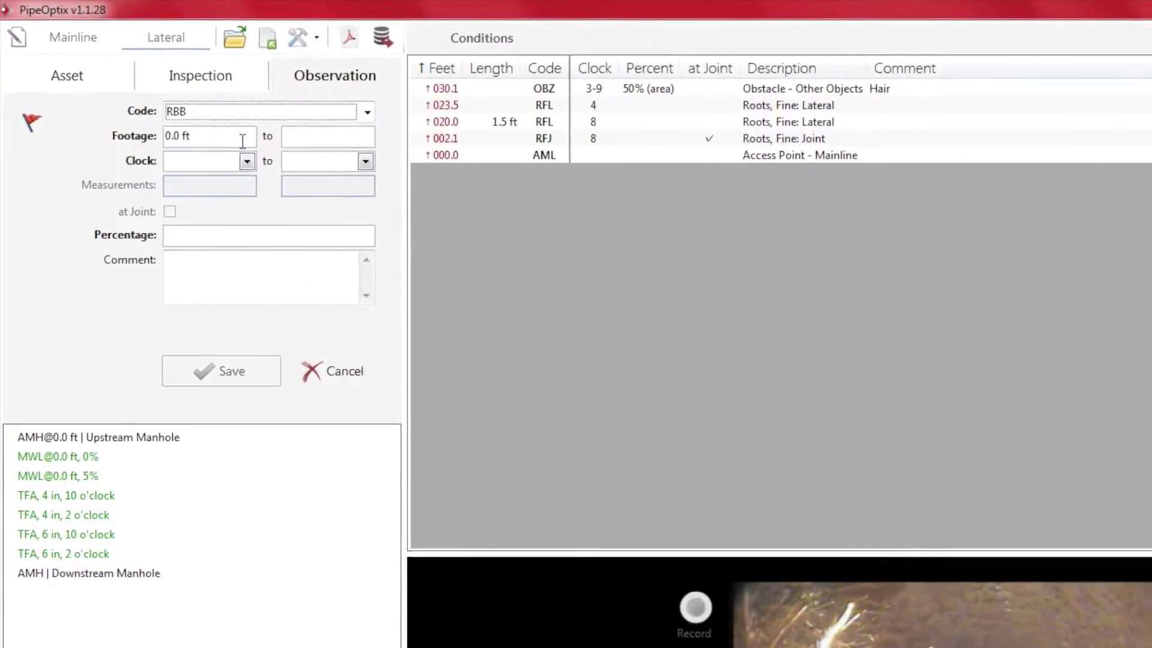
left_click(207, 116)
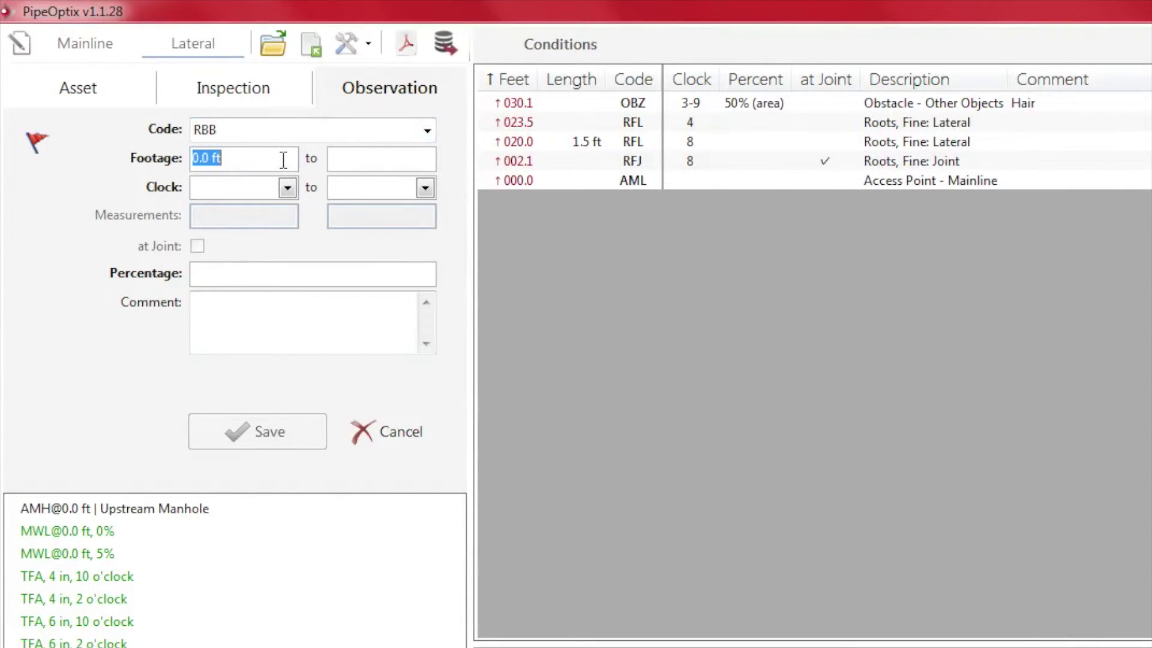
type("33.9")
Step: Set the root ball to span 8 to 11 o'clock with 20% area and save it
left_click(287, 189)
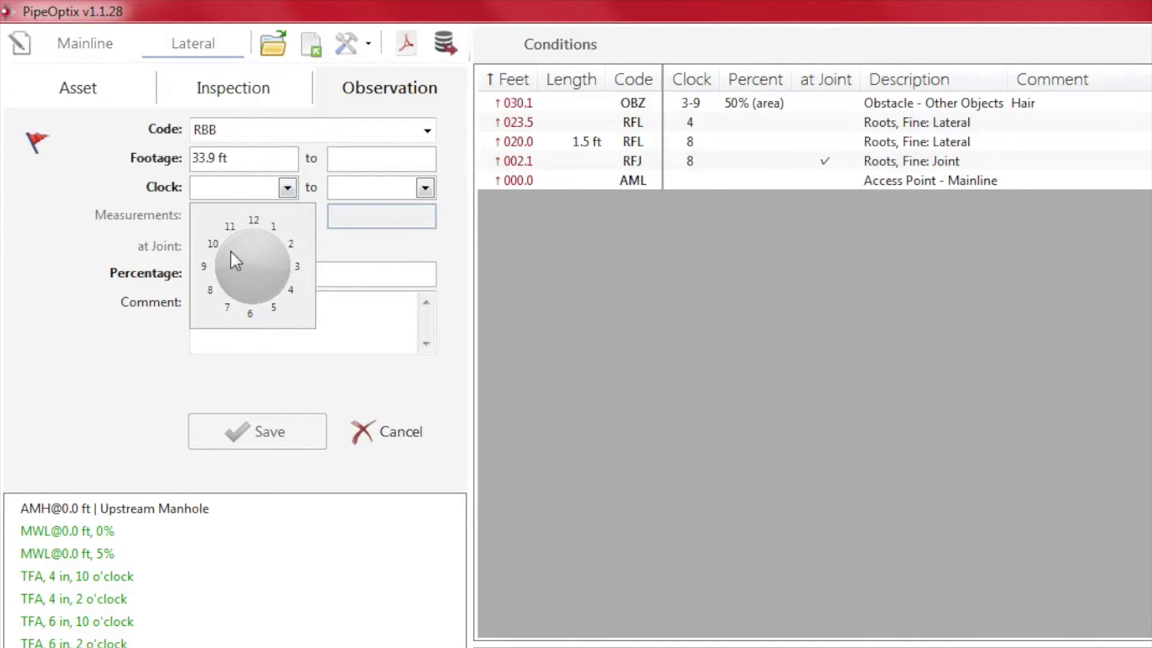
left_click(219, 281)
left_click(425, 188)
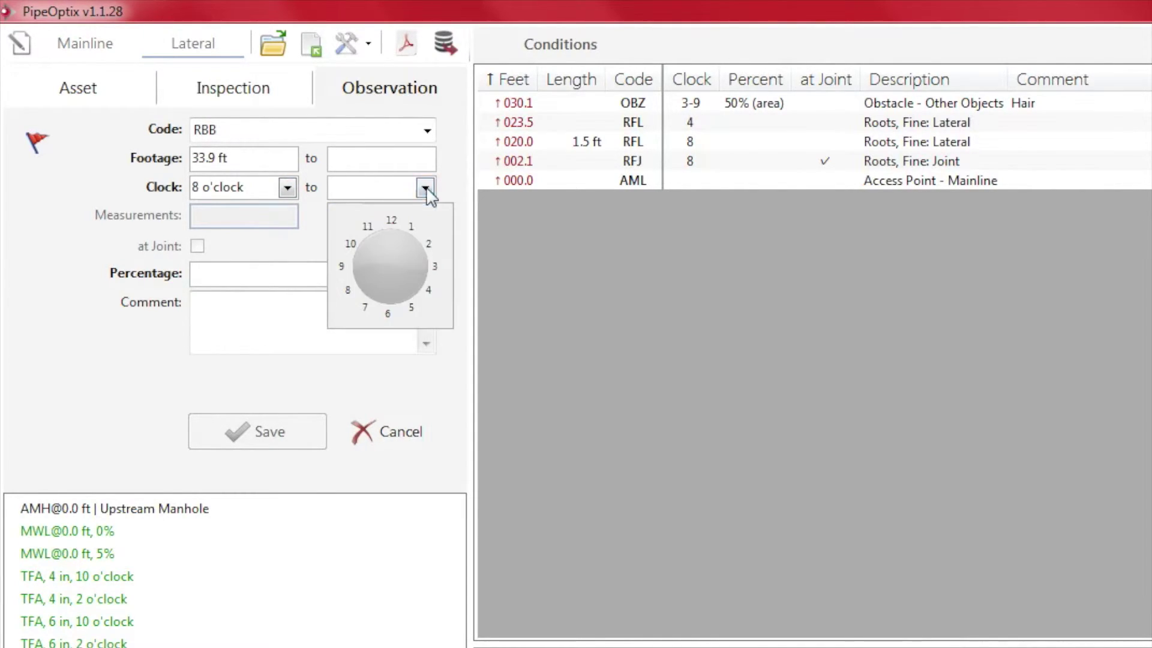
left_click(372, 240)
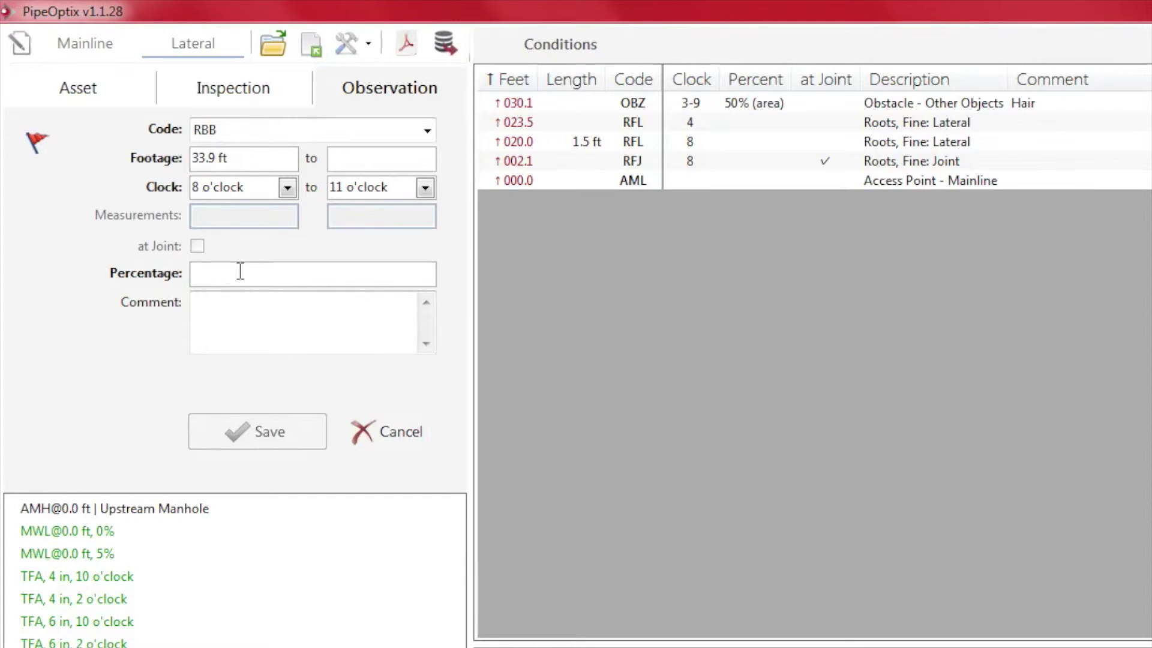
type("20")
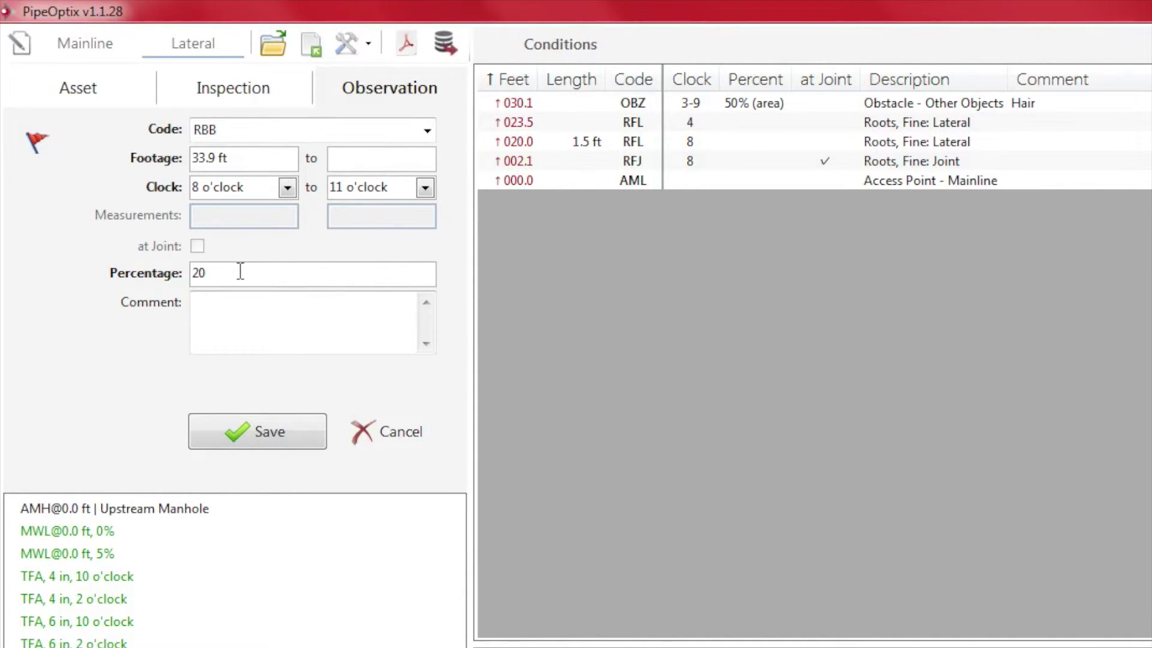
key("Tab")
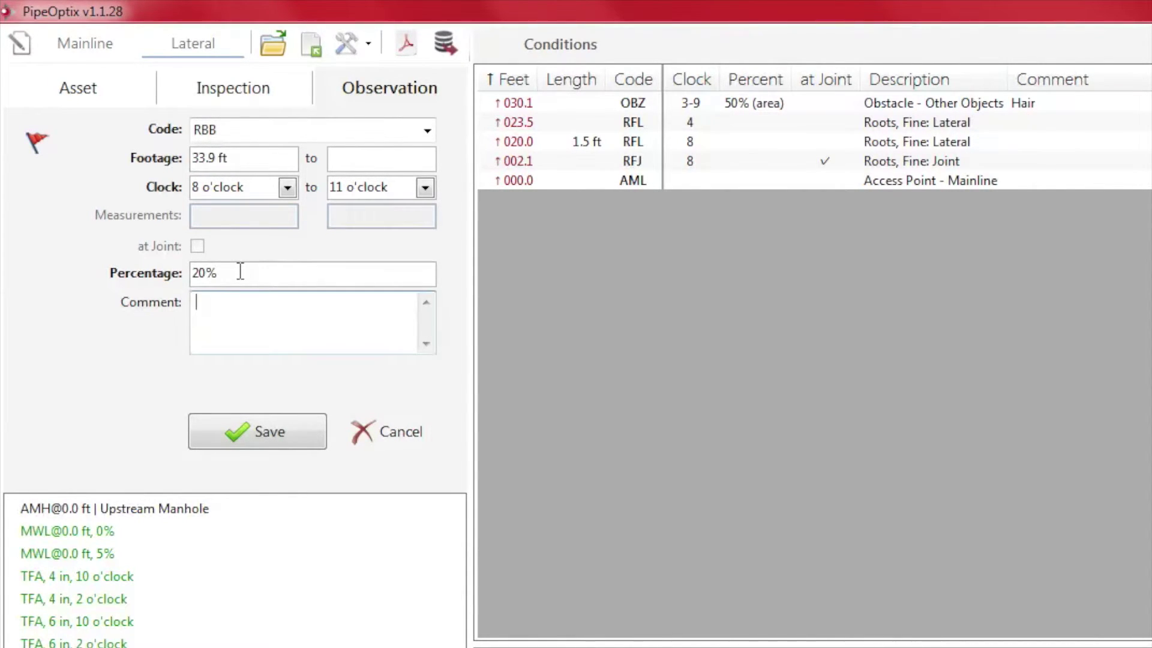
left_click(258, 431)
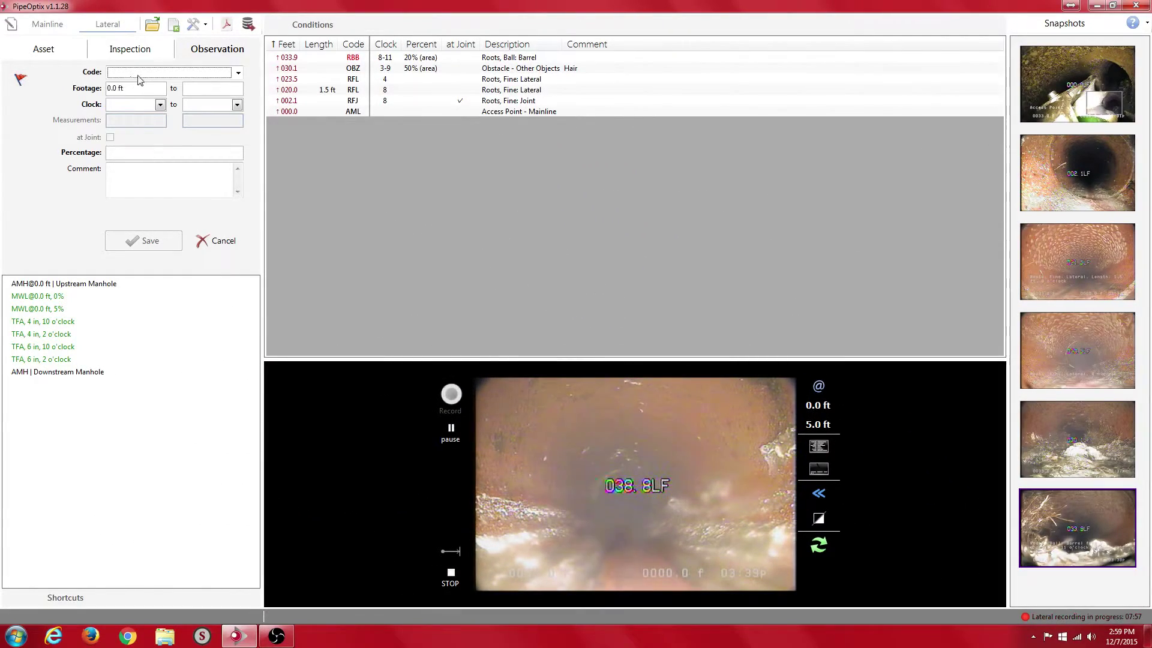
Step: Log a DAE attached encrustation deposit at 38.8 ft, 4 o'clock, 10% area
left_click(149, 72)
type("D")
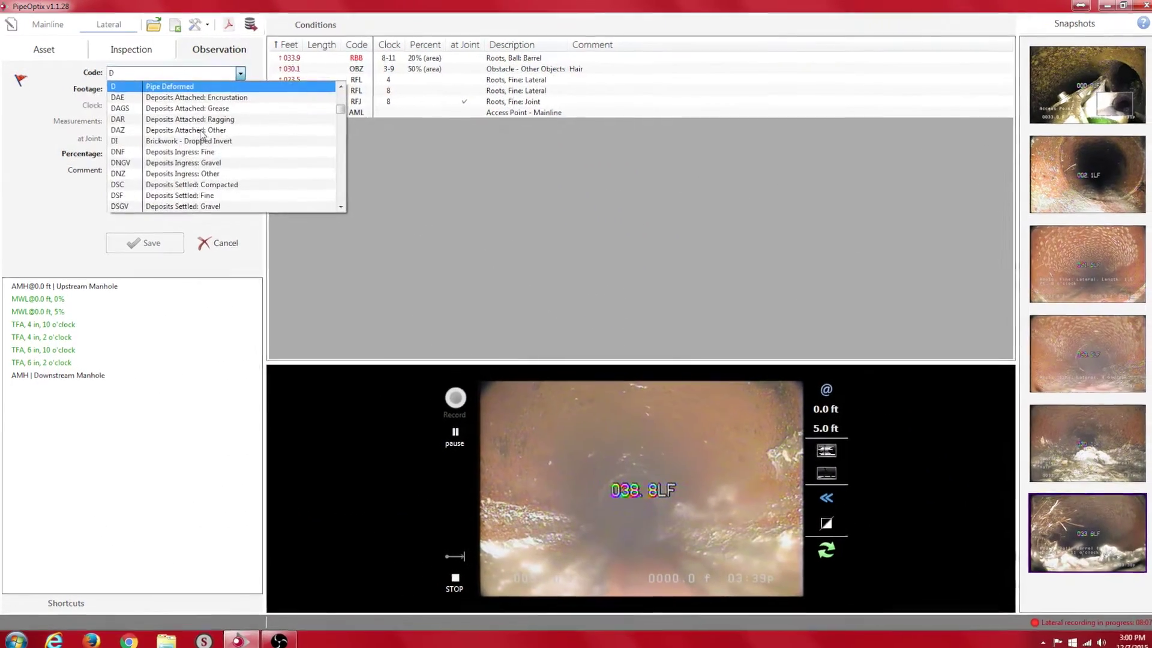
left_click(226, 98)
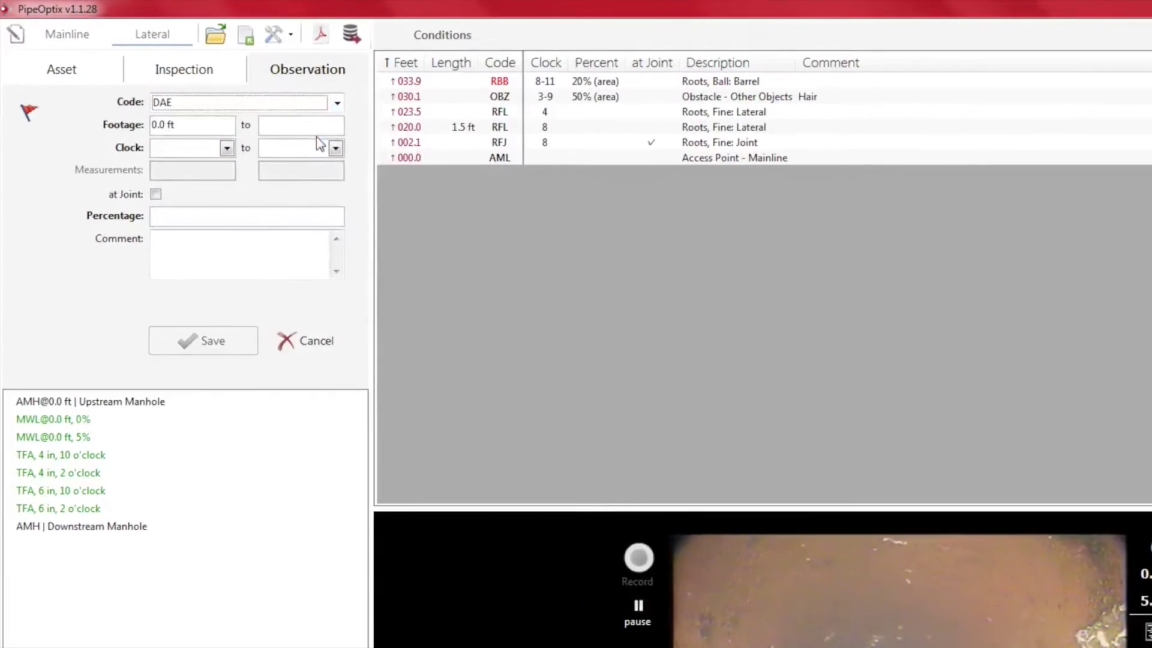
left_click(198, 113)
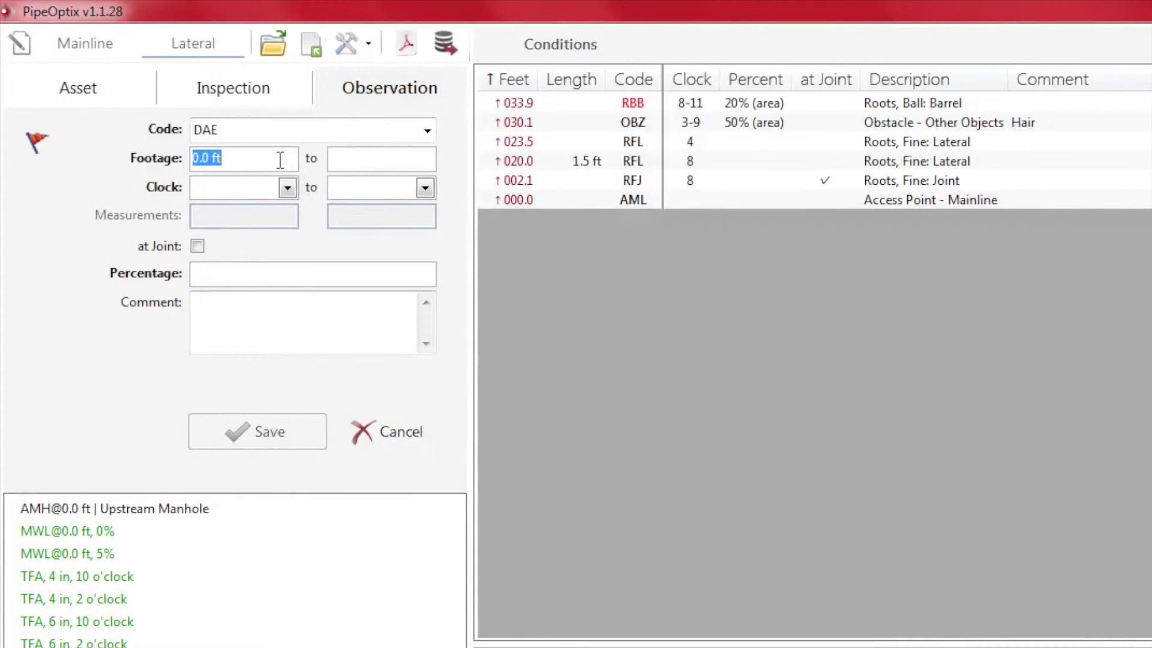
type("38.8")
left_click(288, 188)
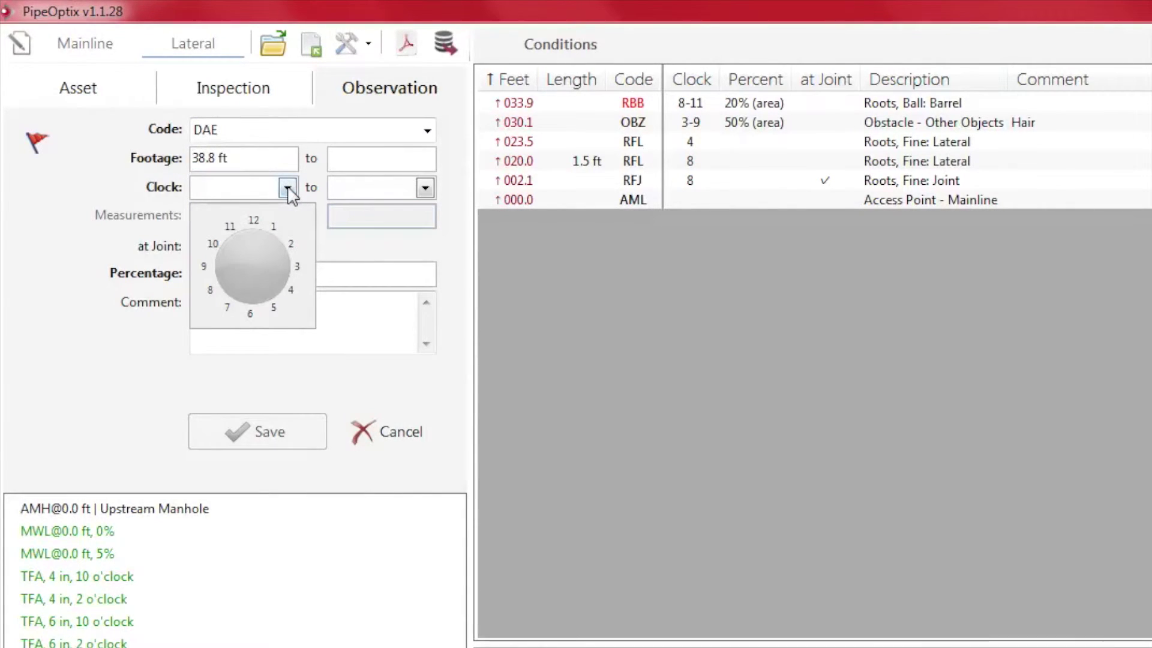
left_click(288, 282)
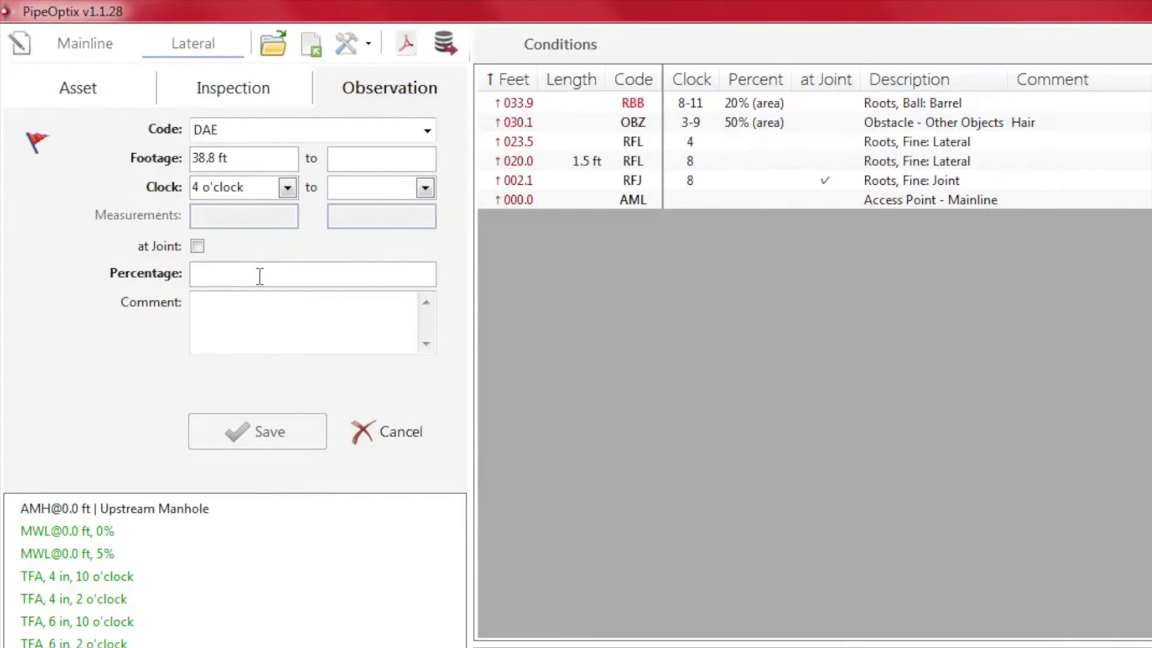
left_click(259, 276)
type("1")
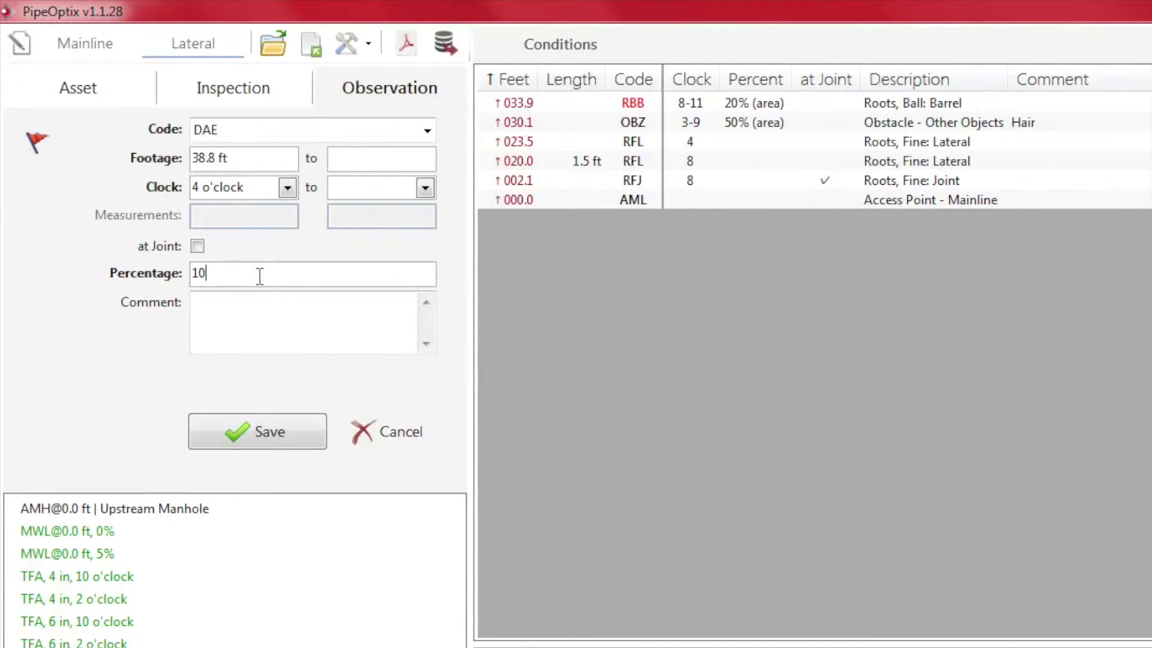
type("0")
left_click(299, 443)
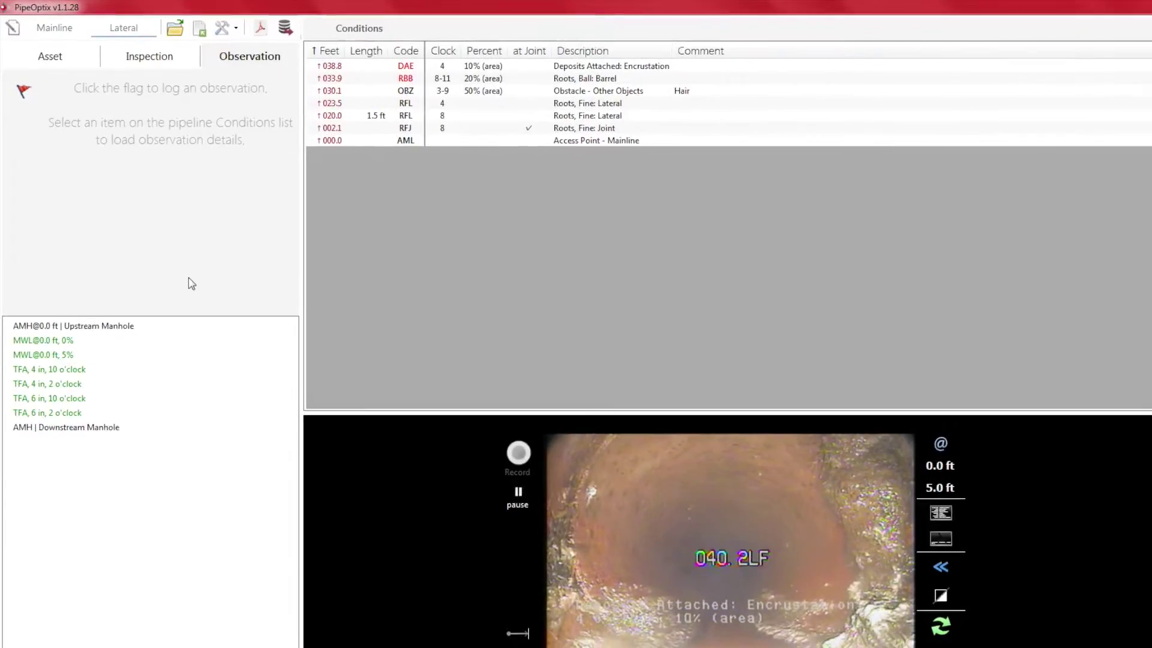
Step: Extend the 38.8 ft deposit entry to end at 40.2 ft
left_click(304, 60)
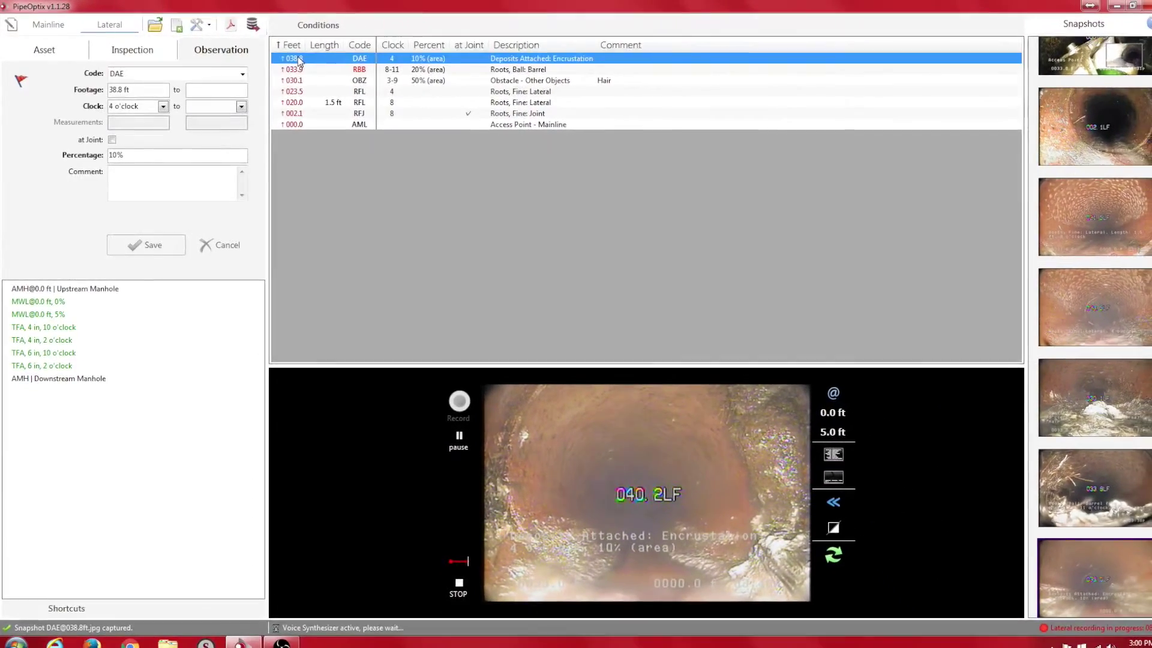
left_click(226, 87)
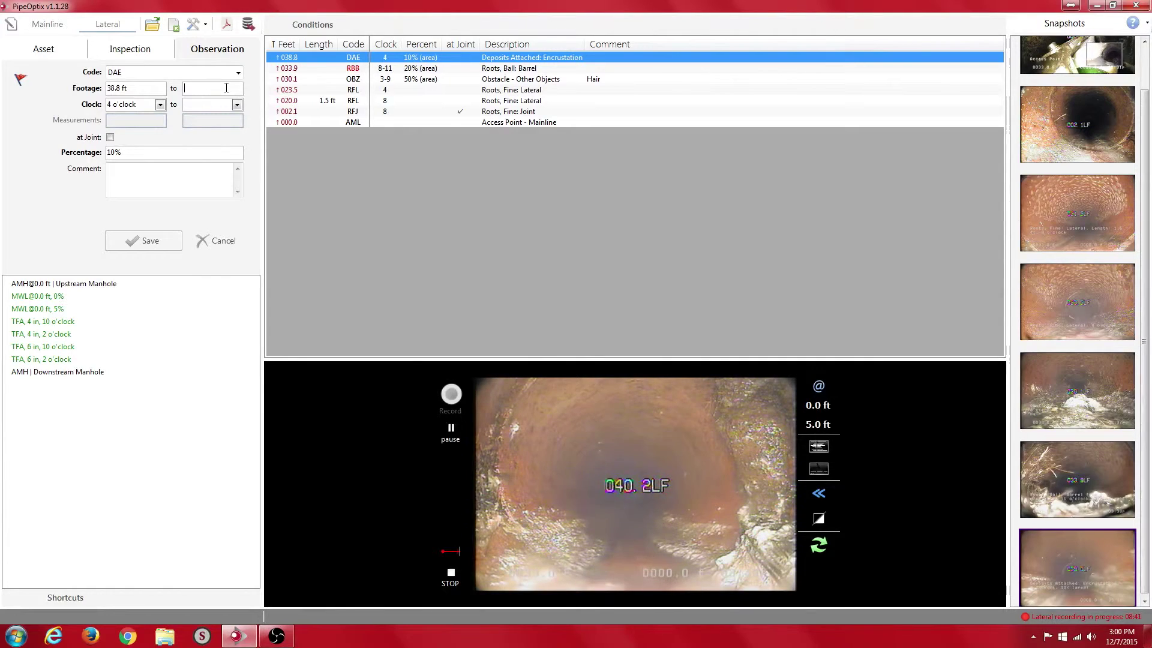
type("40.2")
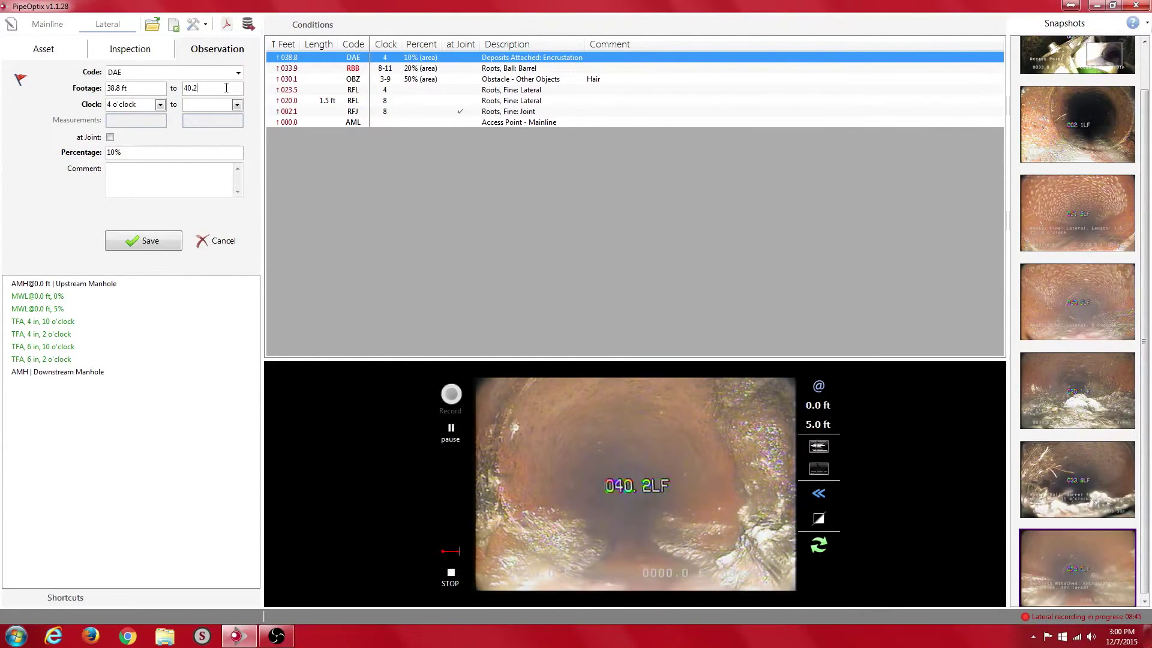
left_click(158, 246)
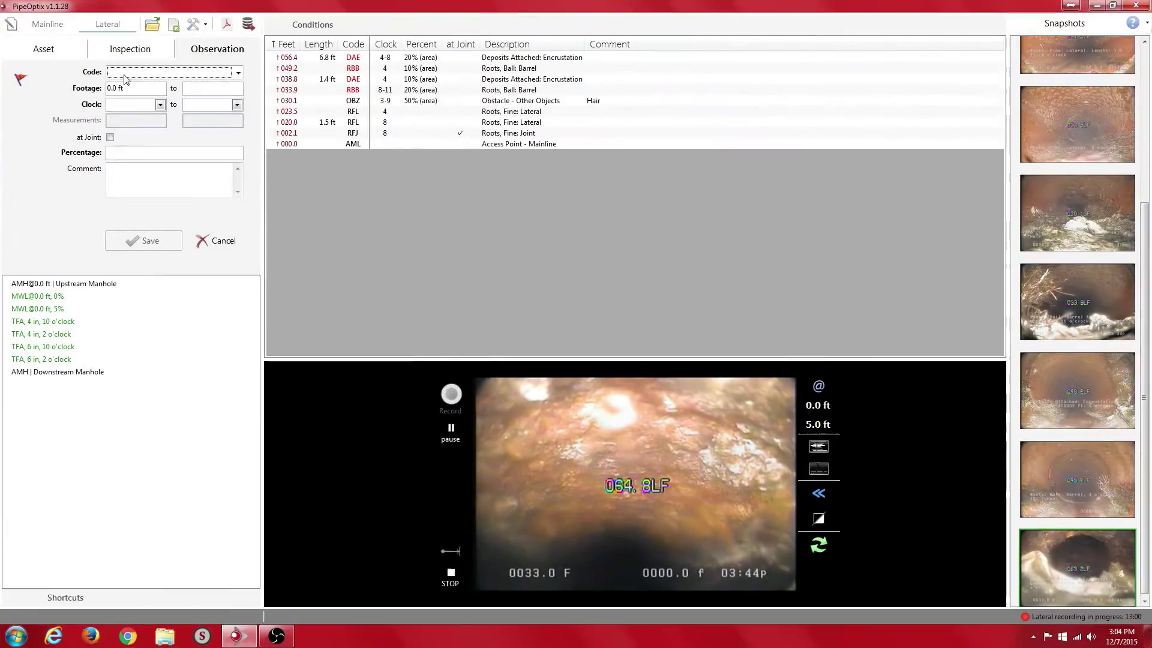
Step: Save an ACOP Cleanout: Property observation at 64.8 ft
left_click(128, 74)
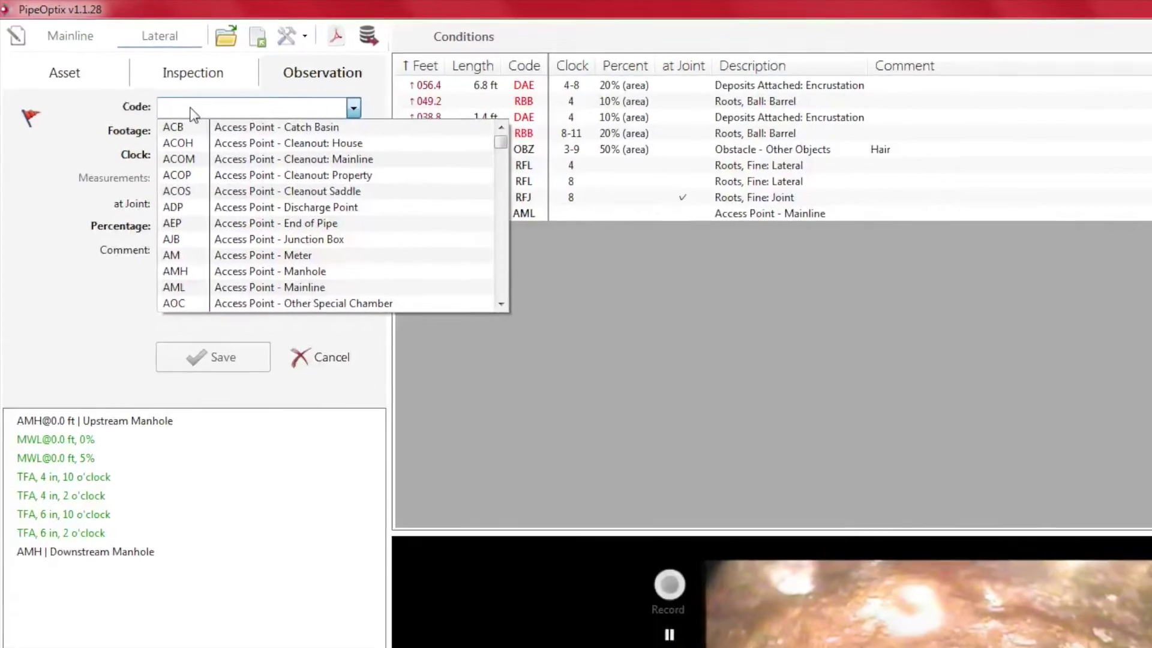
type("ACOP")
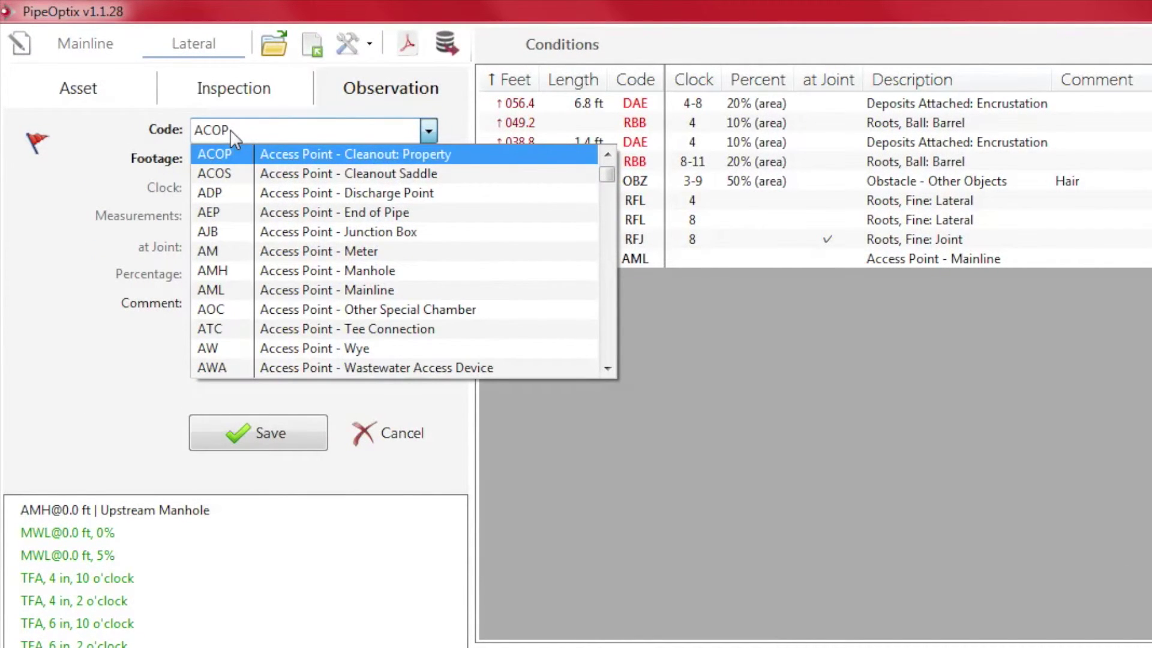
left_click(298, 156)
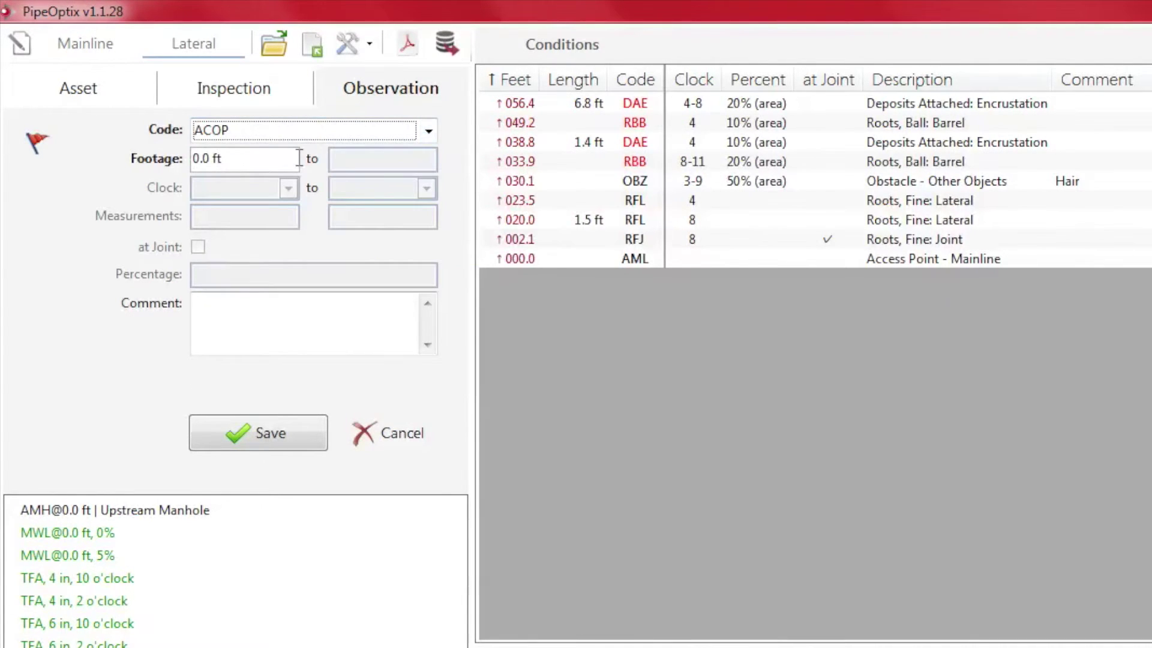
left_click(261, 160)
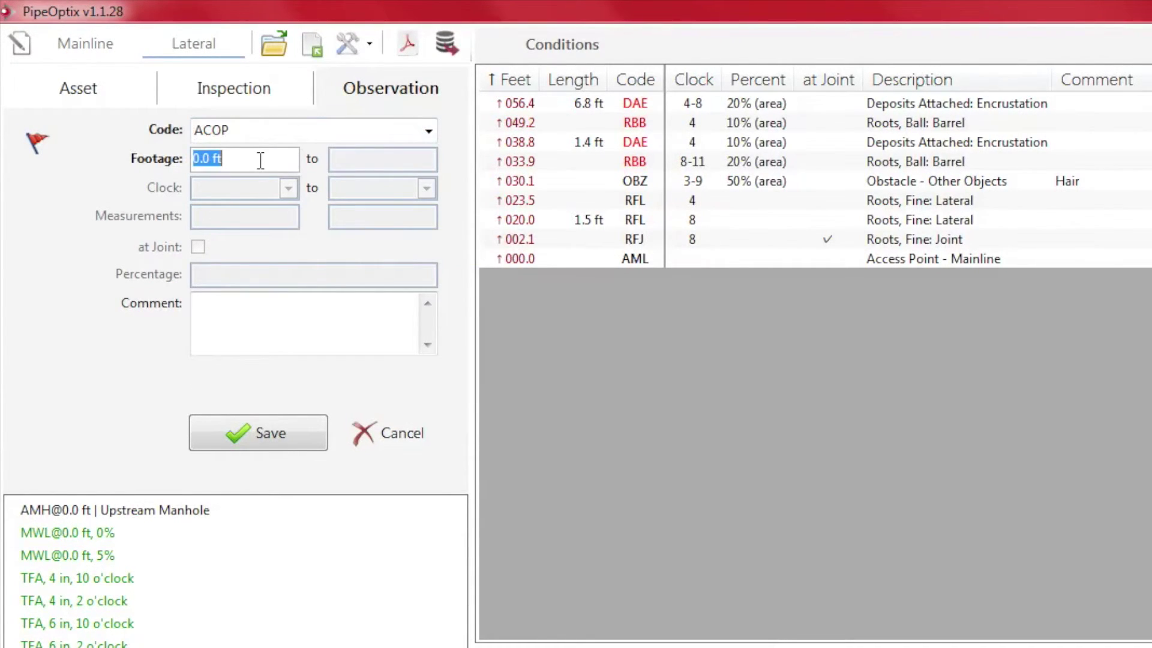
type("64.8")
left_click(262, 432)
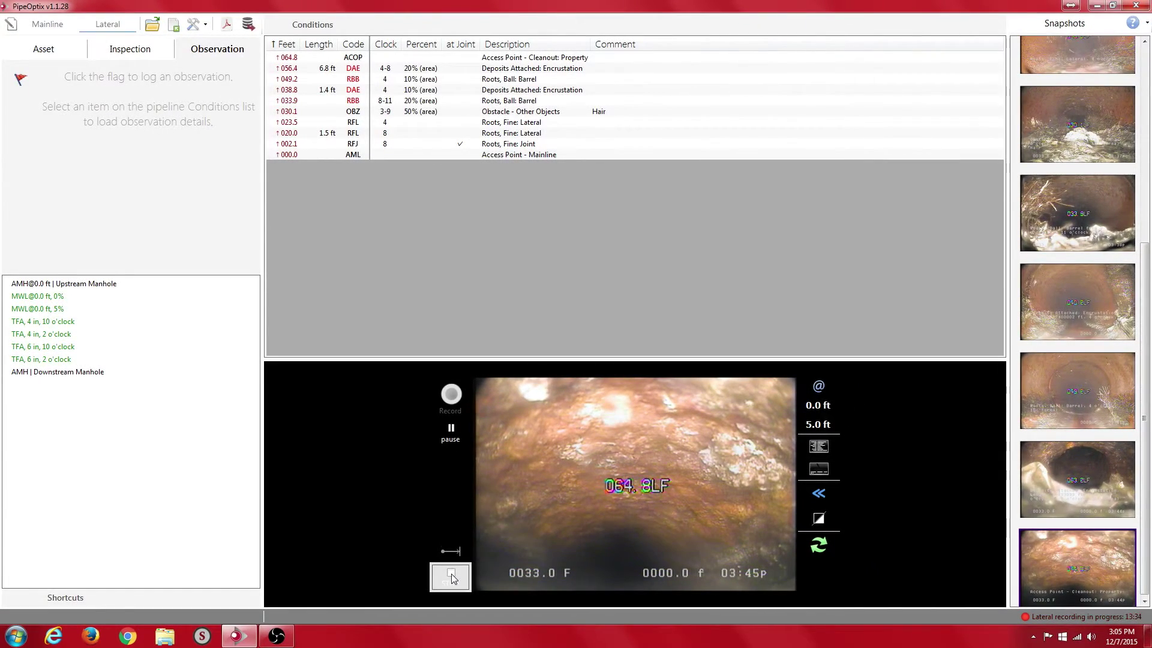
Step: Stop the lateral recording, switch to the Mainline inspection and resume recording
left_click(452, 578)
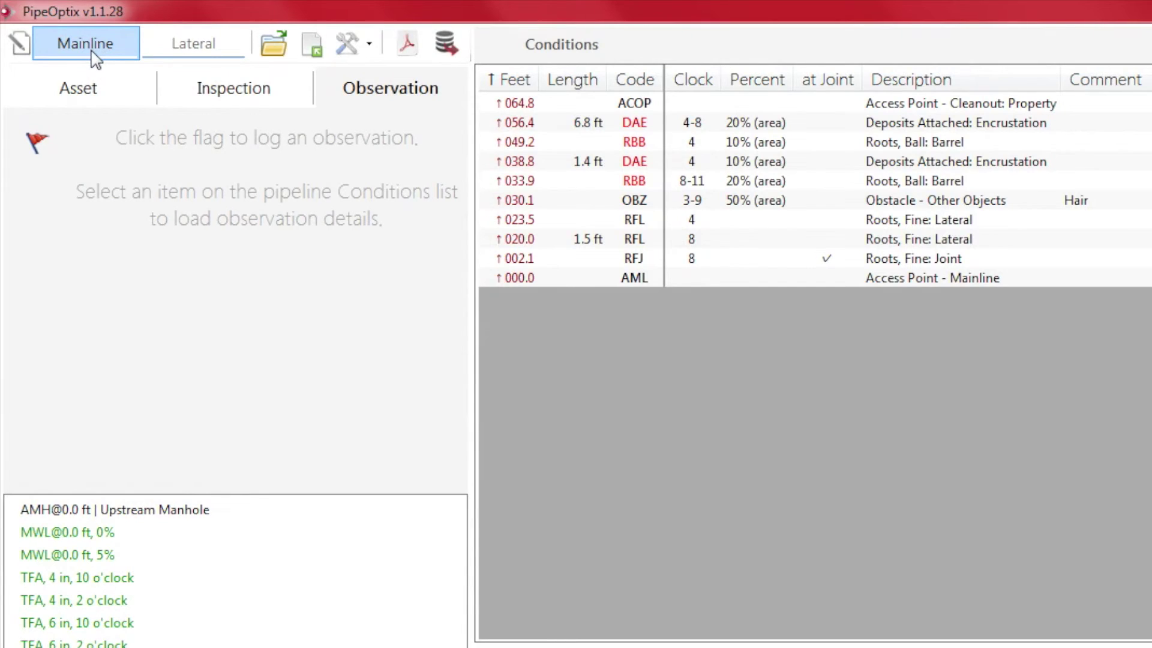
left_click(90, 48)
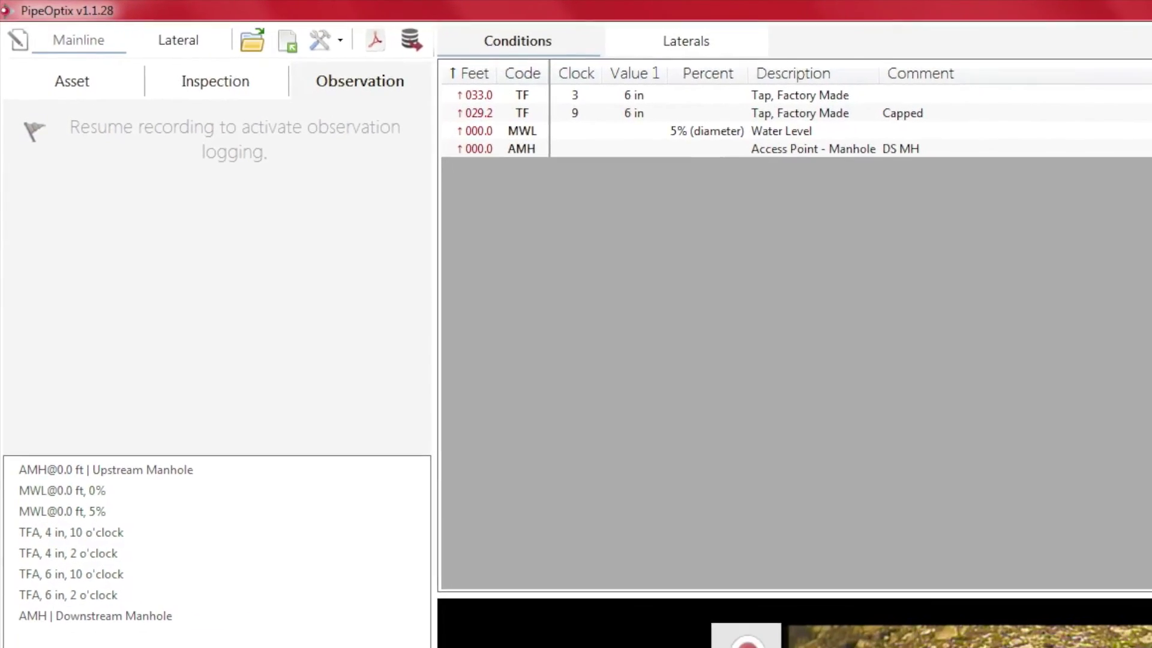
left_click(747, 641)
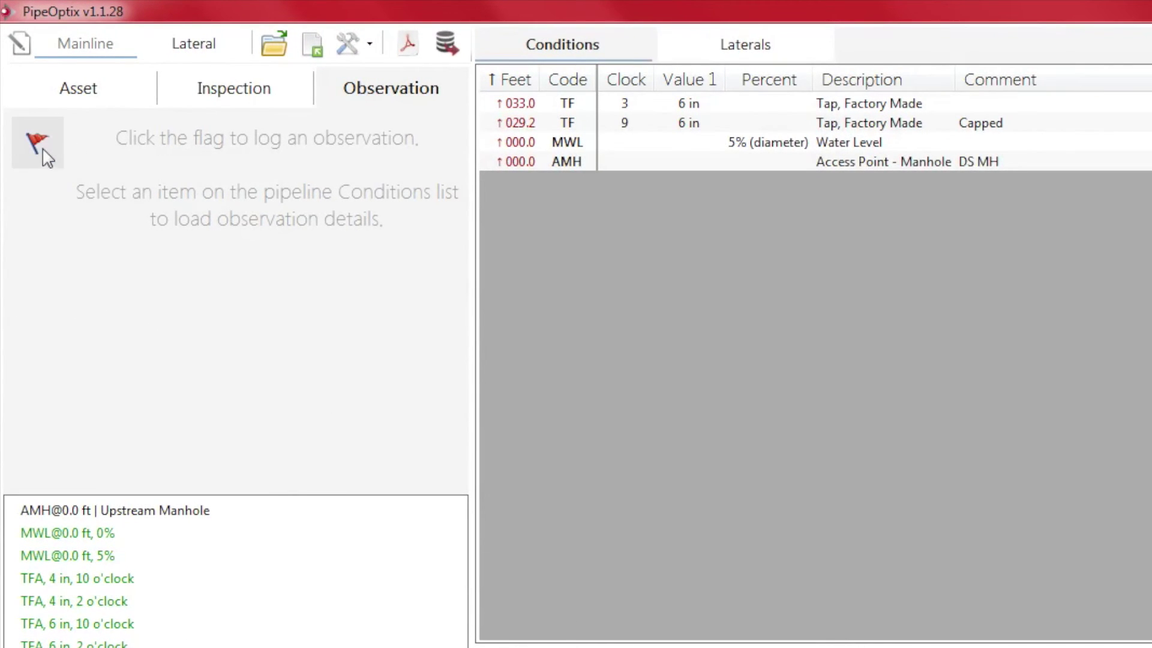
Step: Save an MSA Survey Abandoned observation at 92.6 ft commented 'Called Back.'
left_click(40, 147)
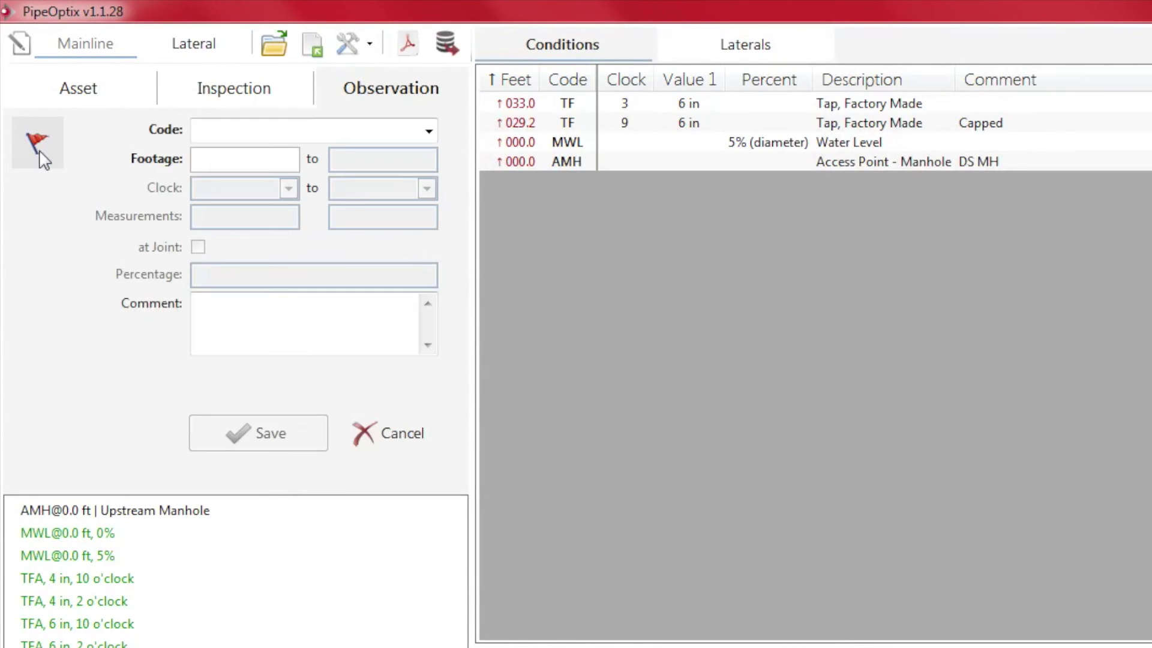
left_click(275, 138)
type("MSA")
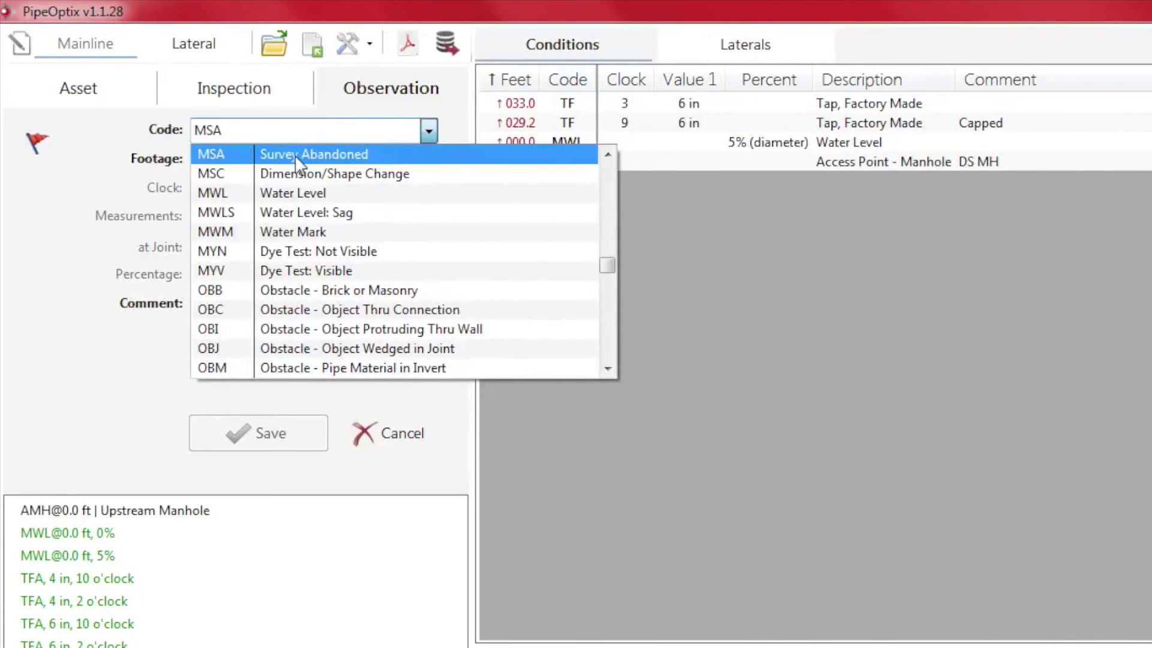
left_click(296, 156)
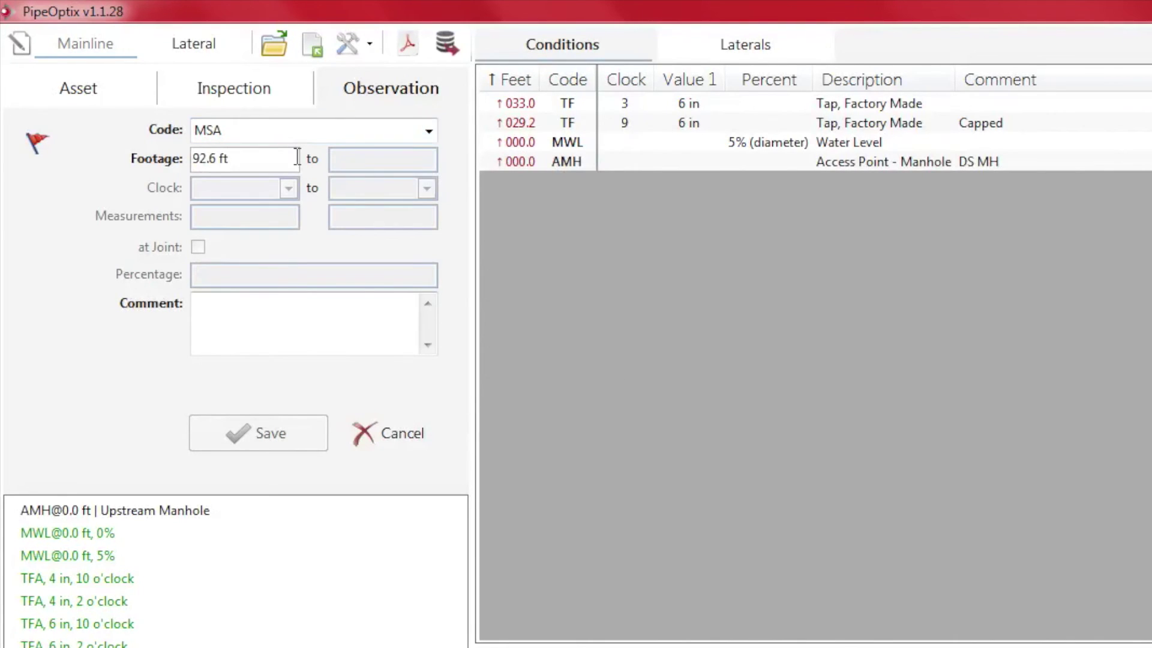
left_click(234, 308)
type("Called Ba")
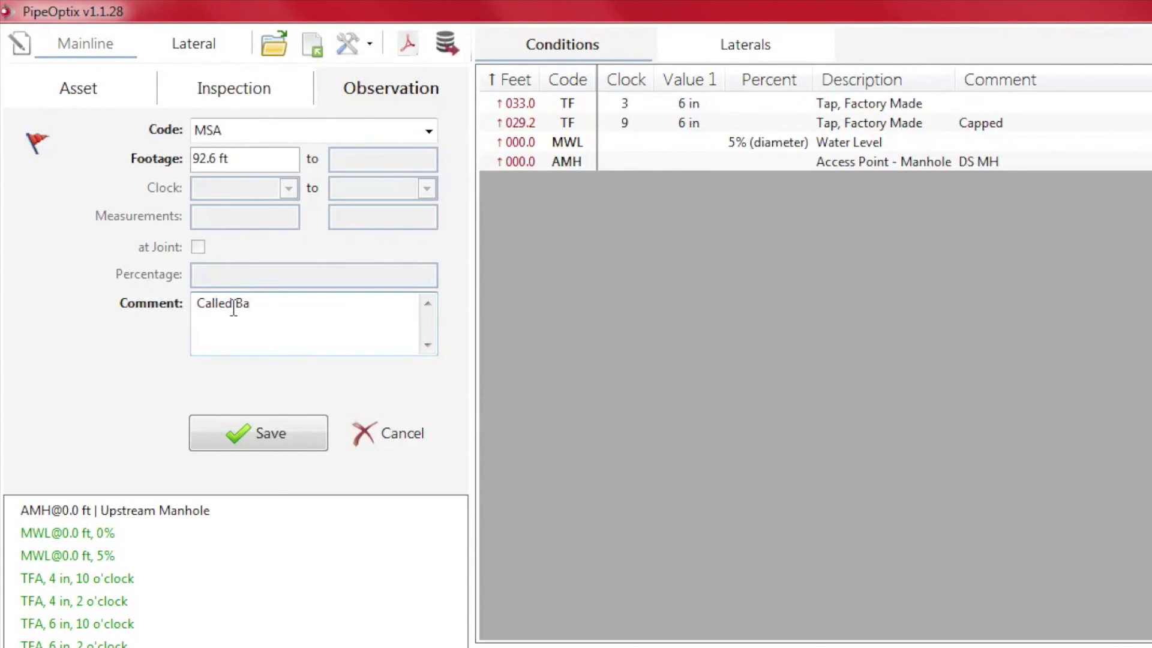
type("ck.")
left_click(265, 434)
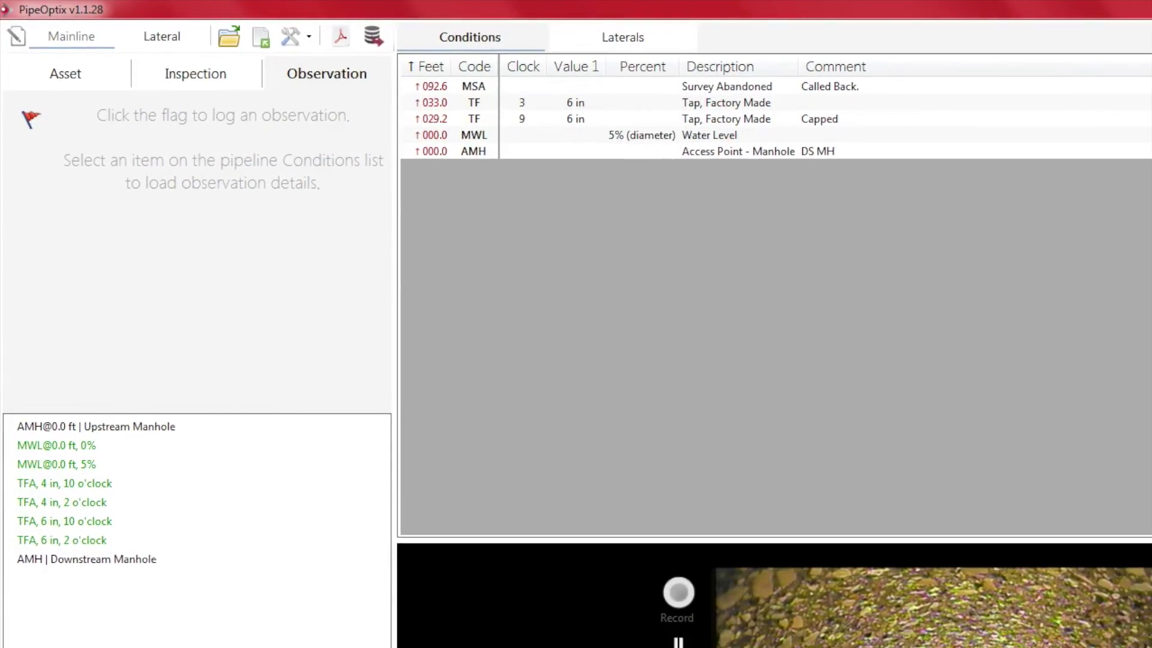